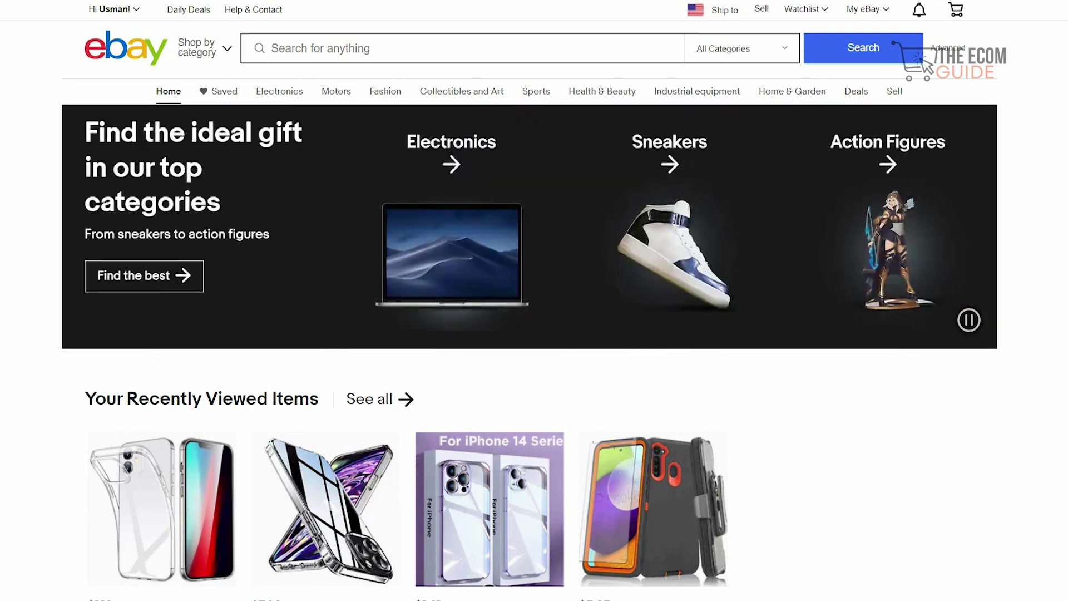
scroll(534, 301, "down", 1)
scroll(534, 301, "down", 2)
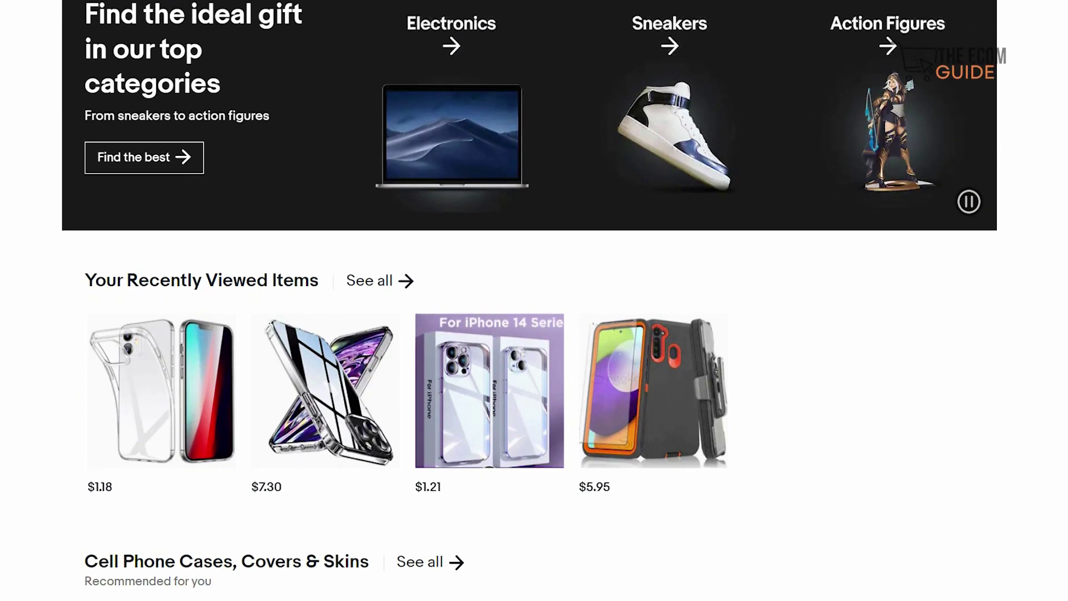
scroll(534, 300, "down", 2)
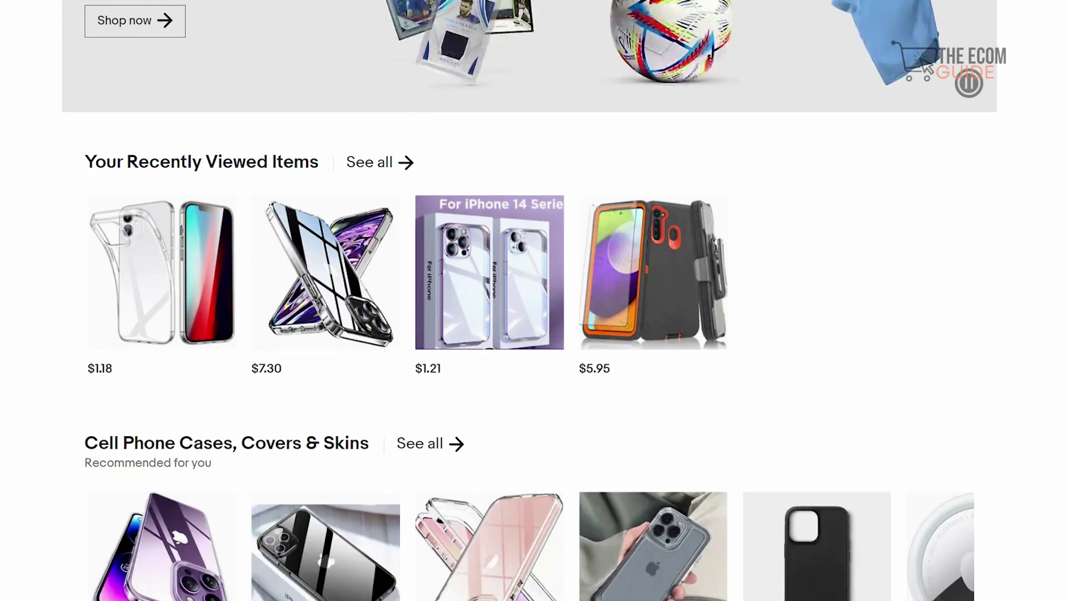
scroll(534, 300, "down", 3)
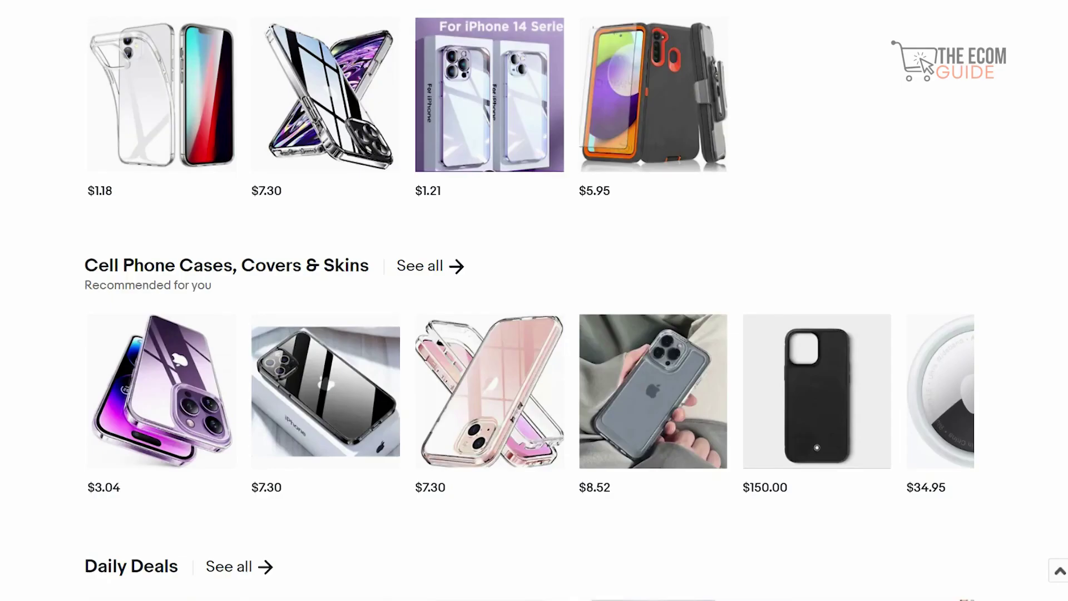
scroll(534, 301, "down", 2)
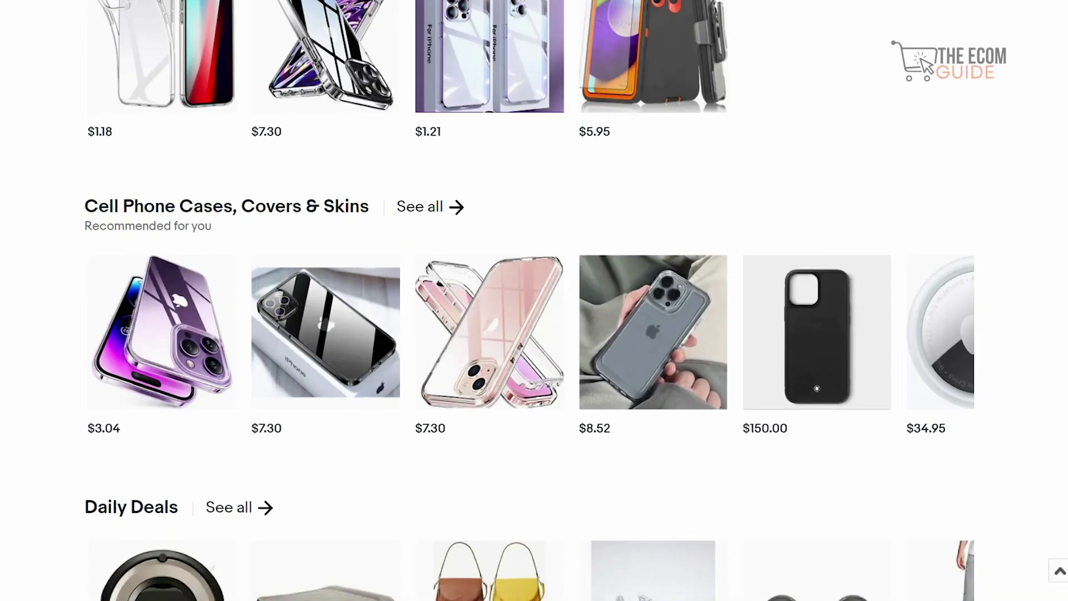
scroll(534, 300, "down", 2)
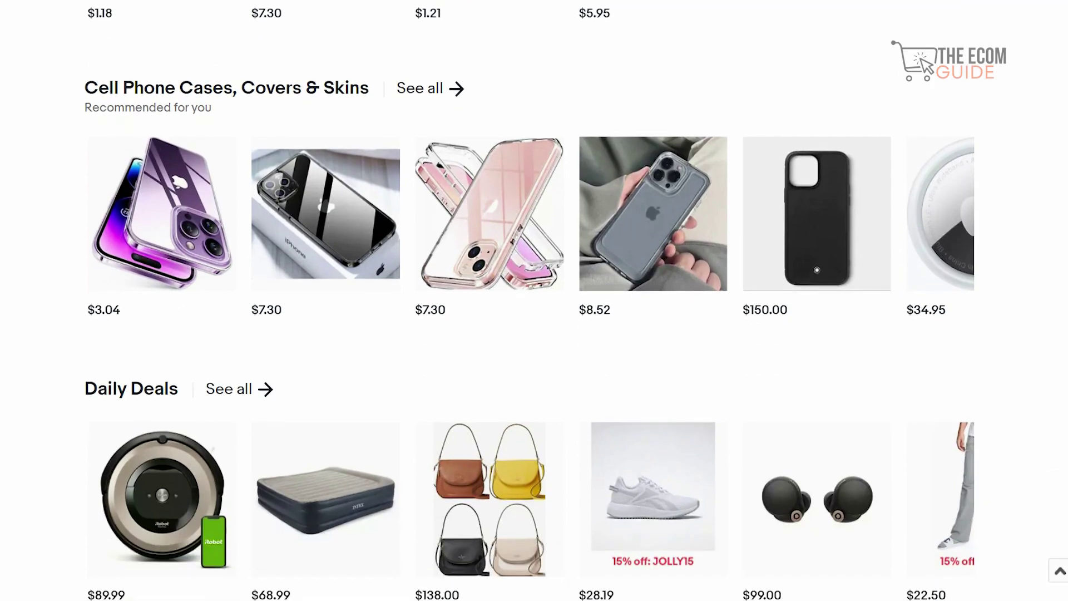
scroll(534, 301, "down", 3)
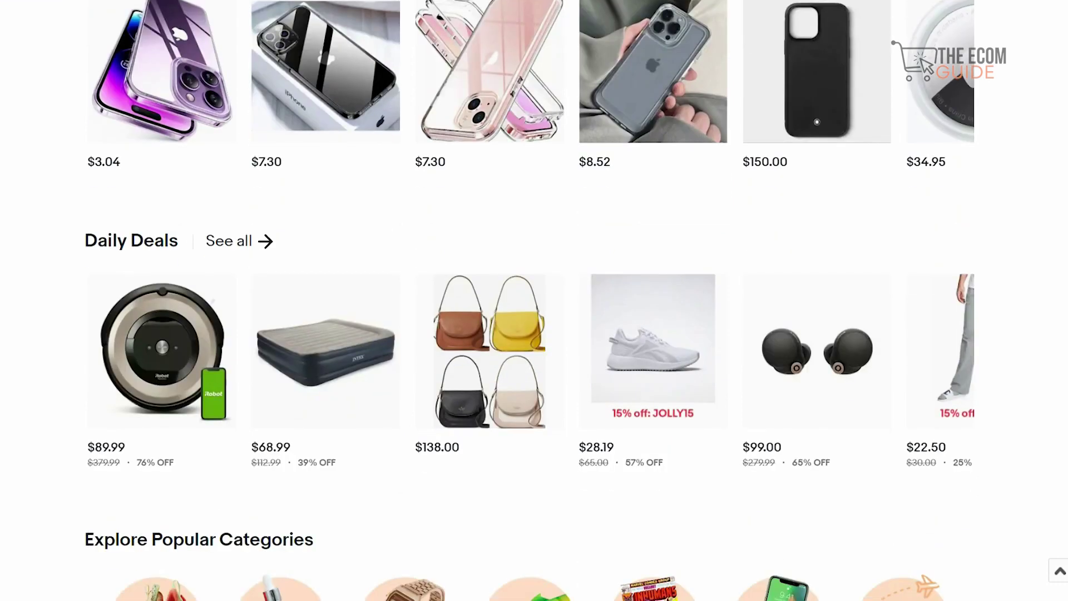
scroll(534, 301, "up", 1)
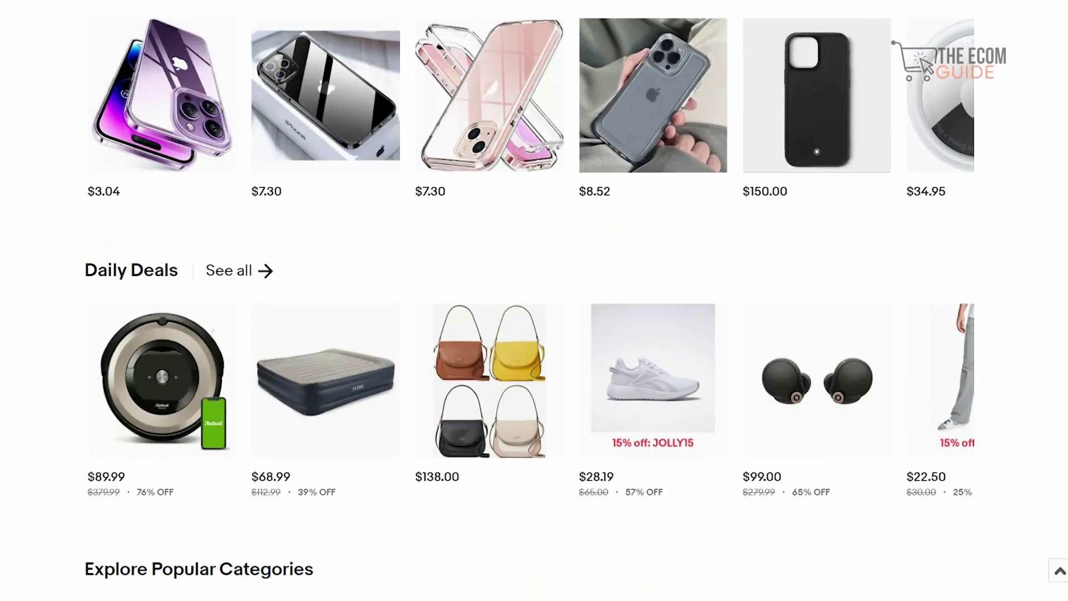
scroll(535, 301, "down", 4)
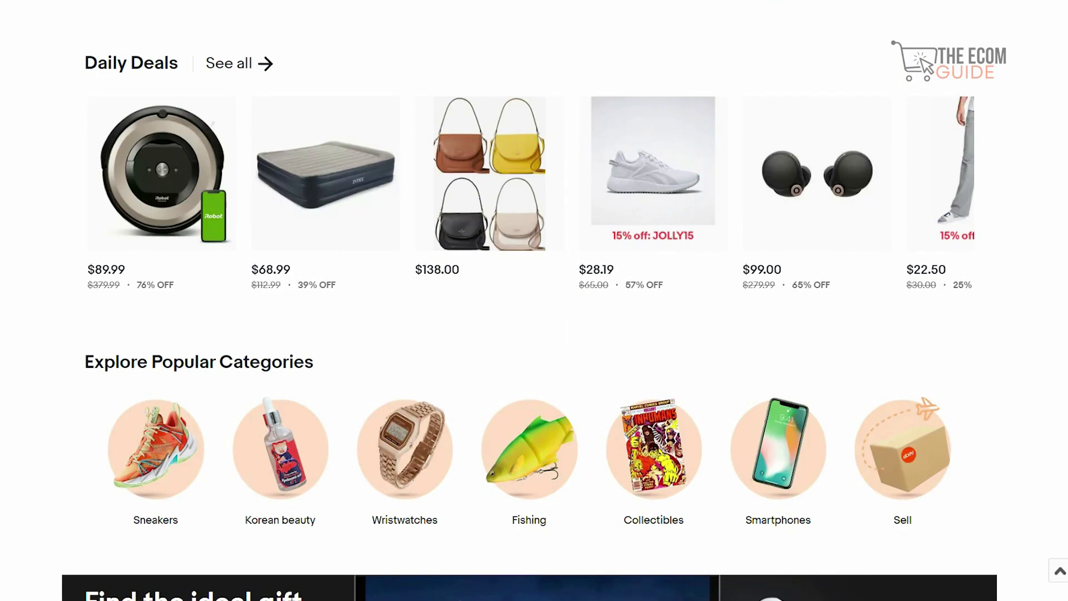
scroll(534, 301, "down", 3)
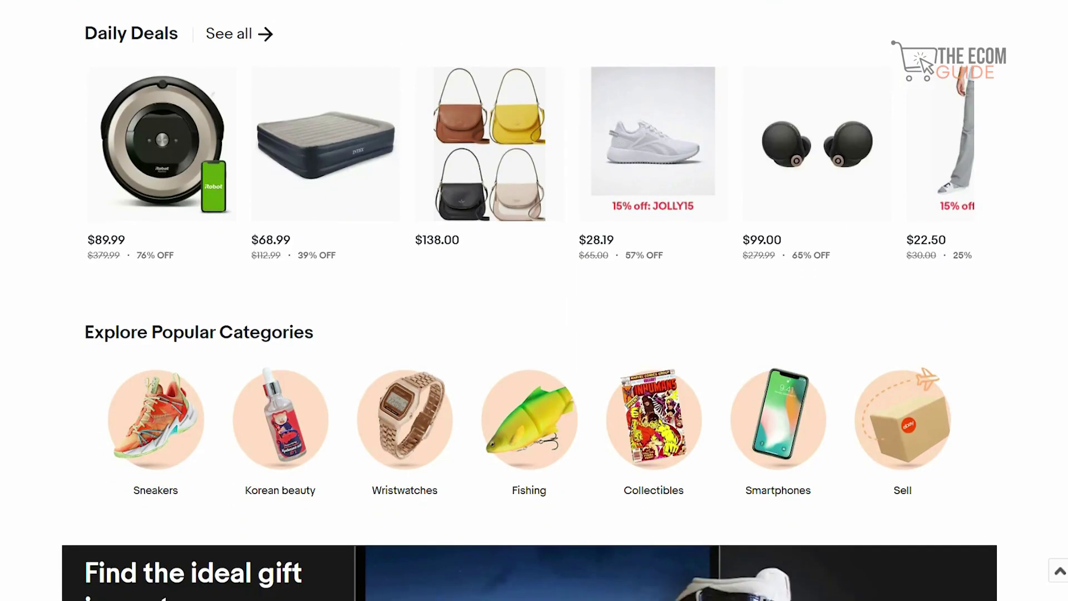
scroll(534, 300, "down", 2)
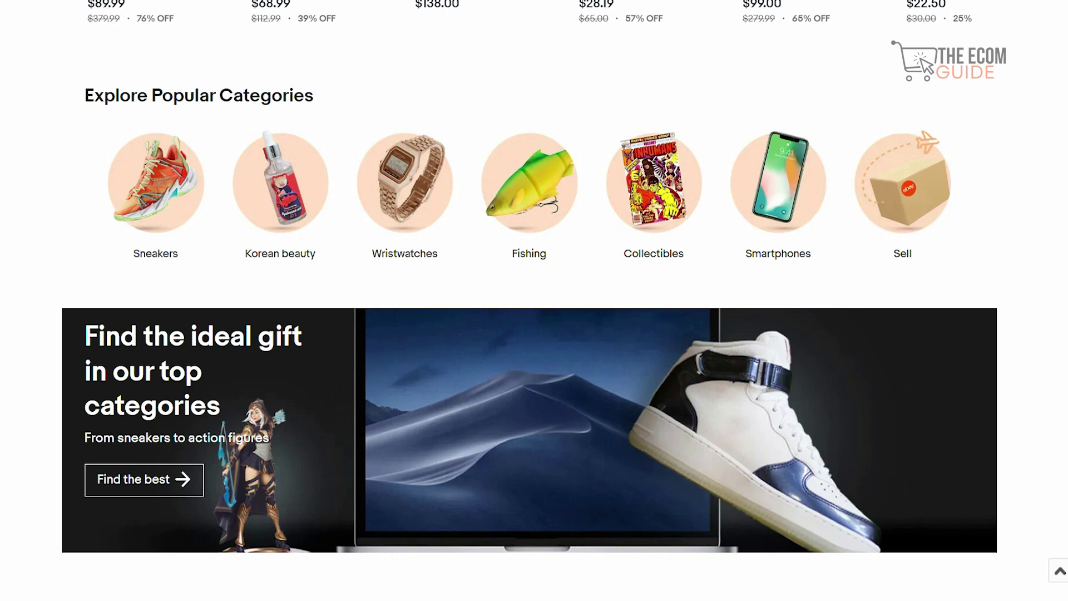
scroll(530, 301, "up", 2)
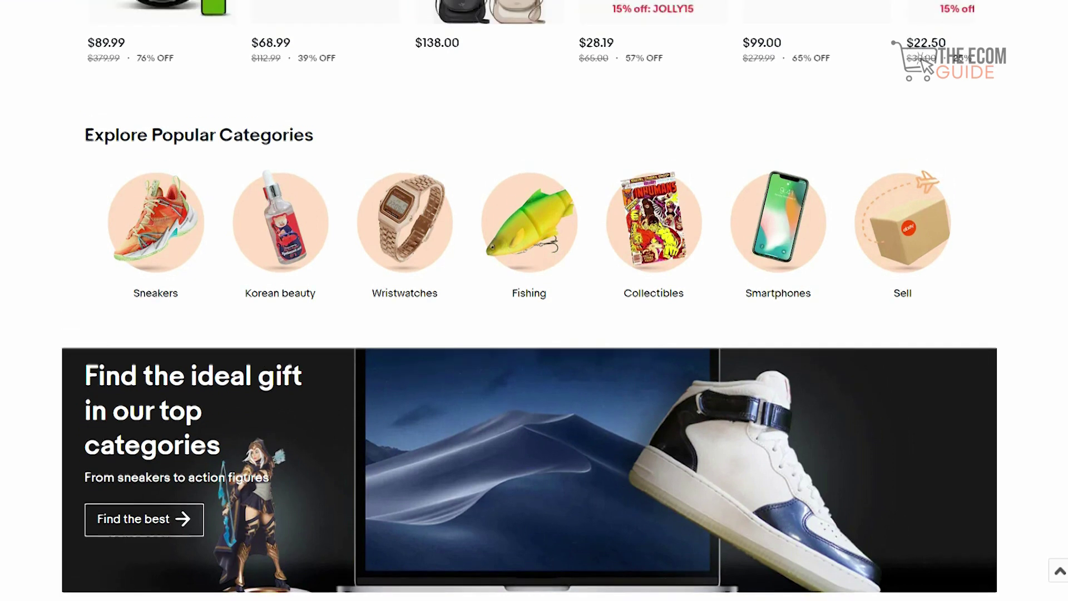
scroll(530, 301, "up", 12)
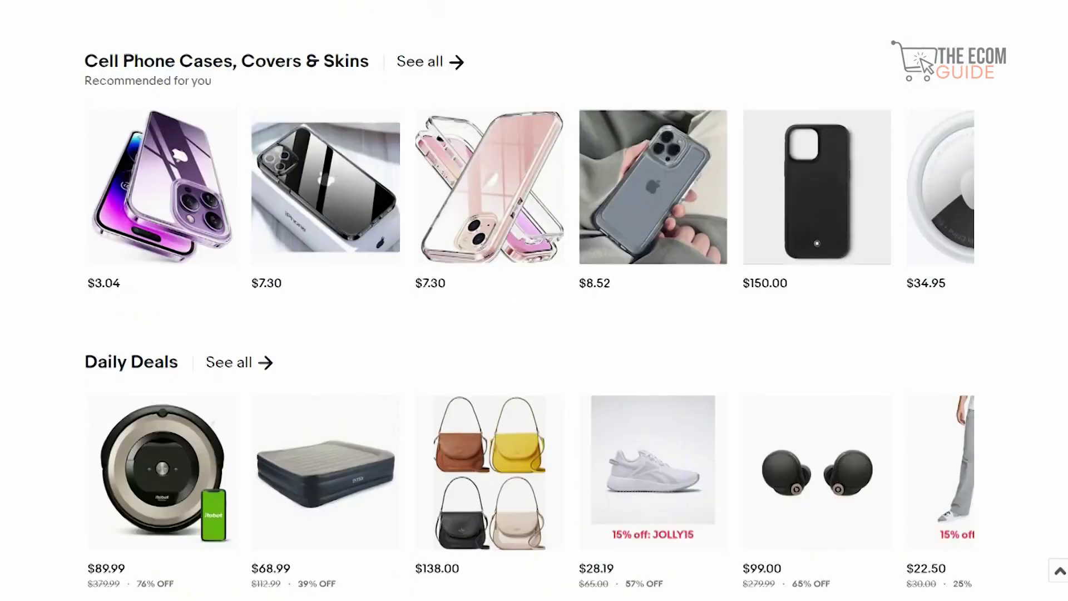
scroll(529, 301, "up", 3)
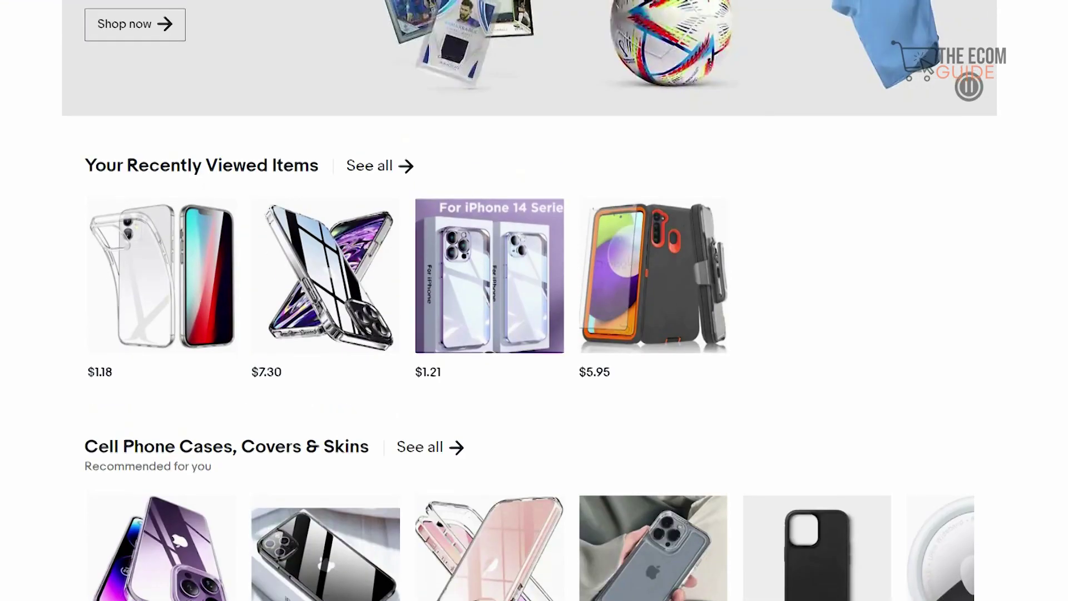
scroll(529, 301, "up", 4)
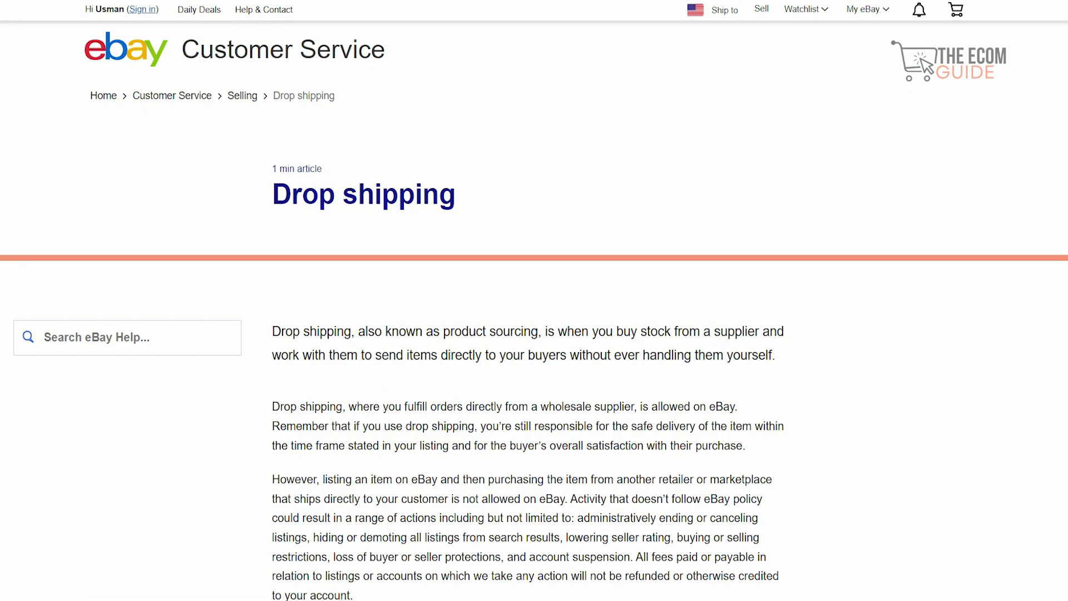
Scroll through eBay's Drop shipping help article to read its policy on buying from other retailers
scroll(534, 301, "down", 2)
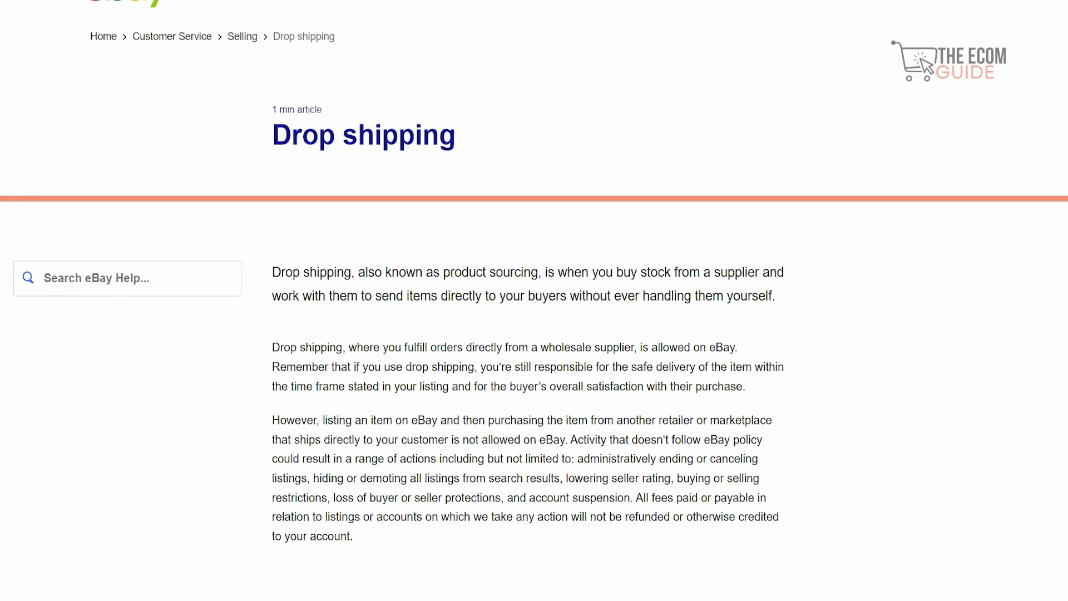
scroll(534, 301, "down", 1)
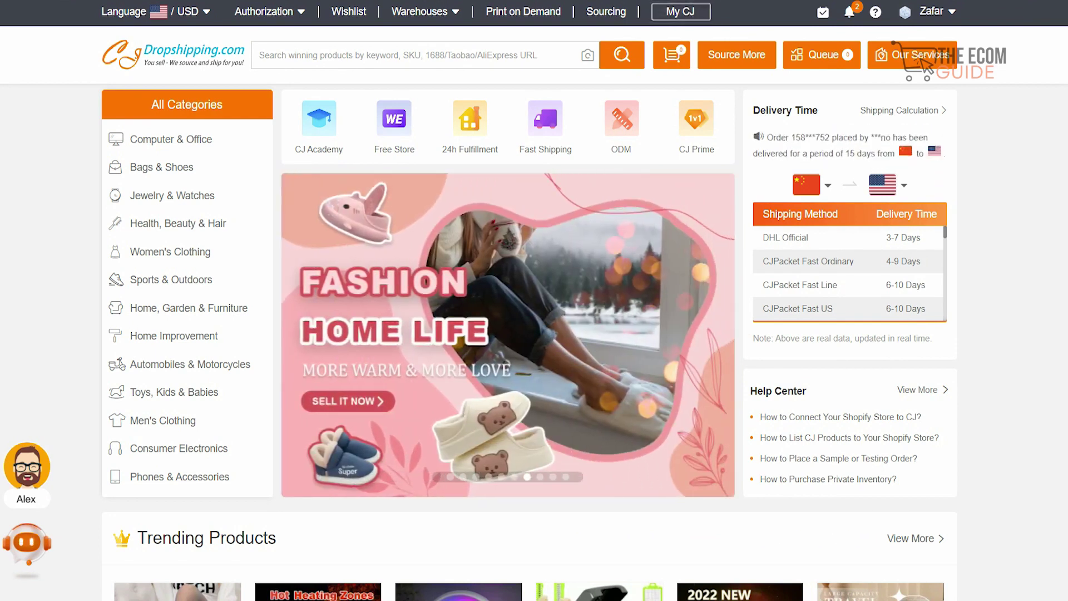
Bring up the Warehouses dropdown in CJdropshipping's top bar to reach US Warehouse
mouse_move(426, 11)
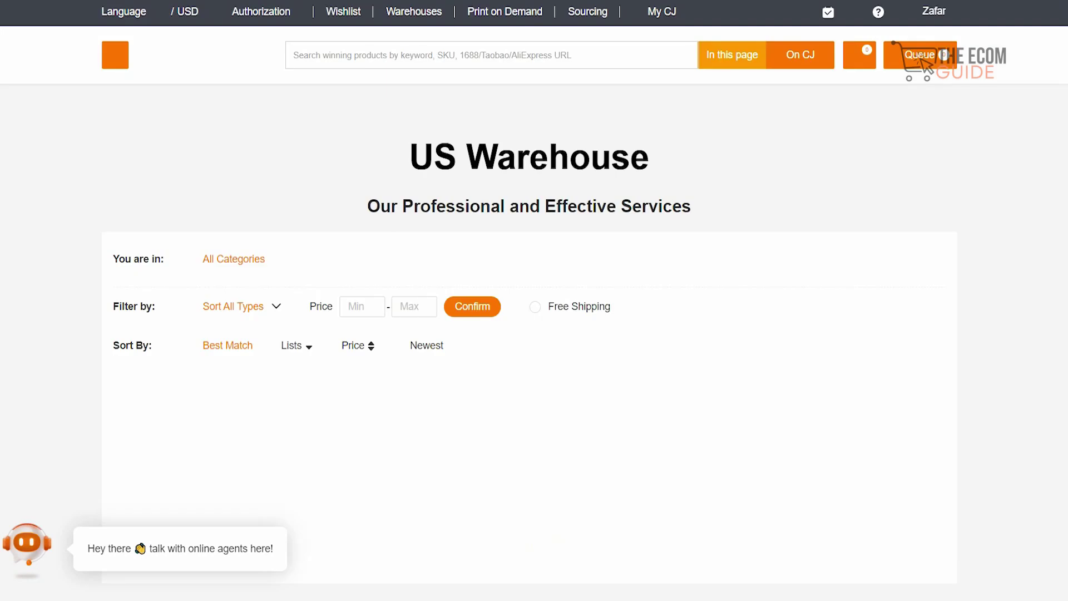
scroll(534, 301, "down", 1)
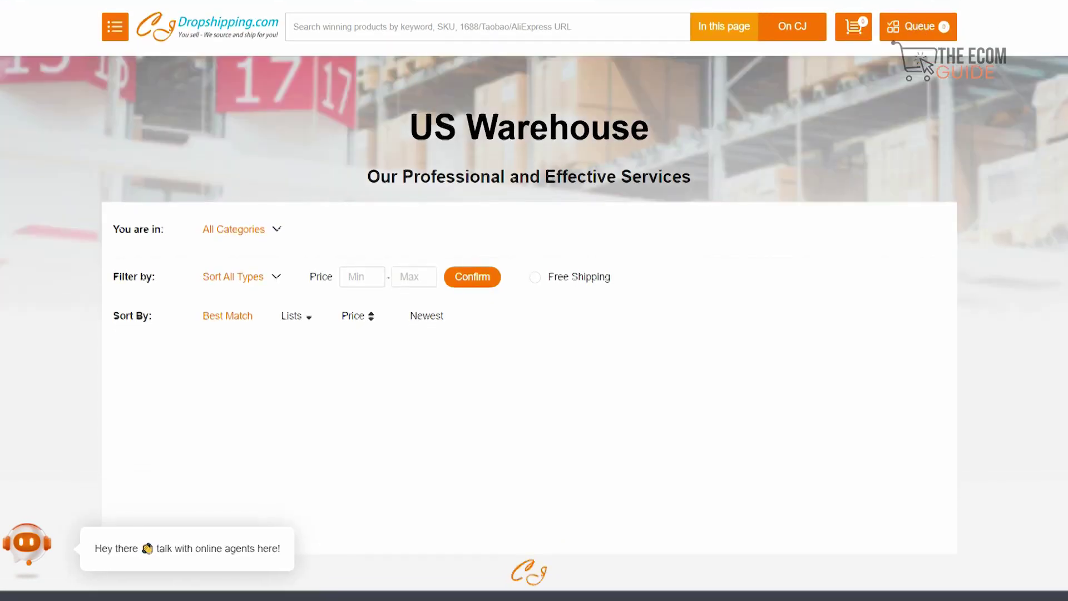
scroll(534, 328, "down", 1)
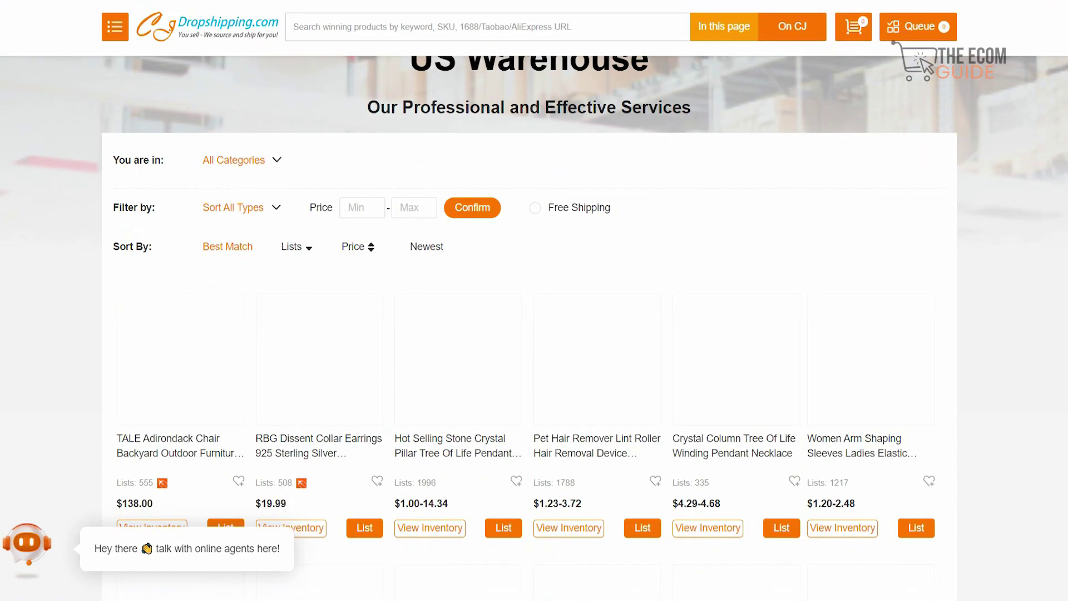
scroll(920, 476, "down", 1)
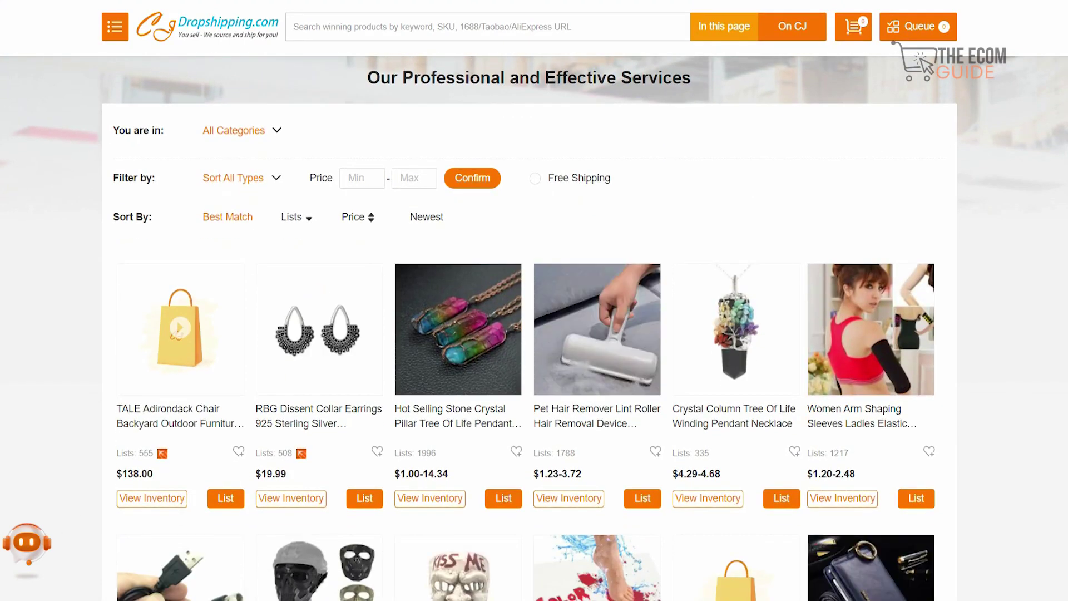
scroll(534, 329, "down", 3)
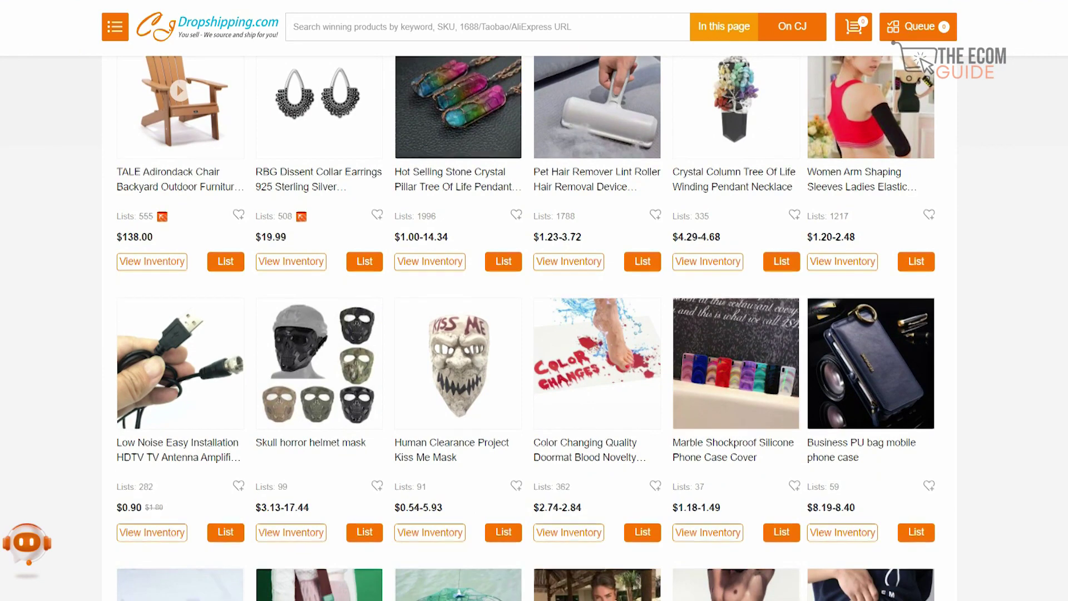
scroll(534, 328, "down", 1)
scroll(534, 328, "down", 1)
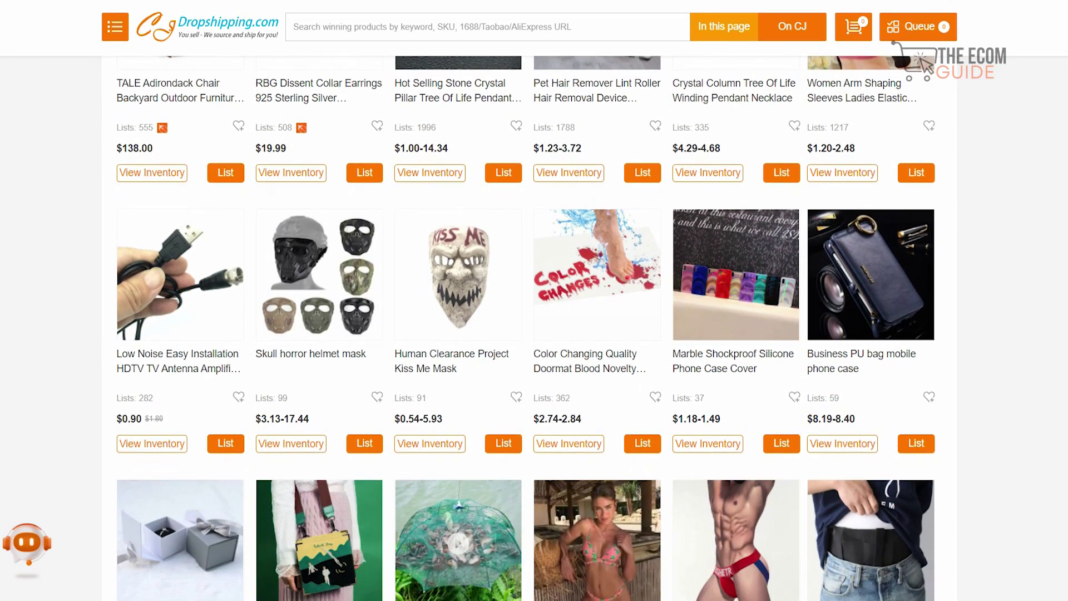
scroll(534, 328, "down", 3)
scroll(534, 328, "down", 4)
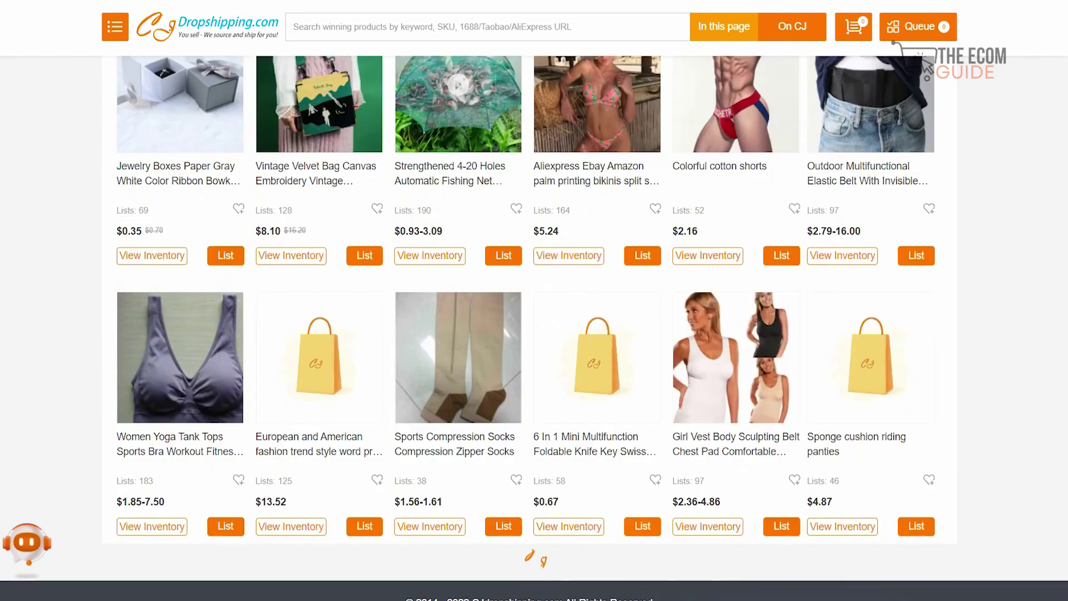
scroll(534, 327, "down", 7)
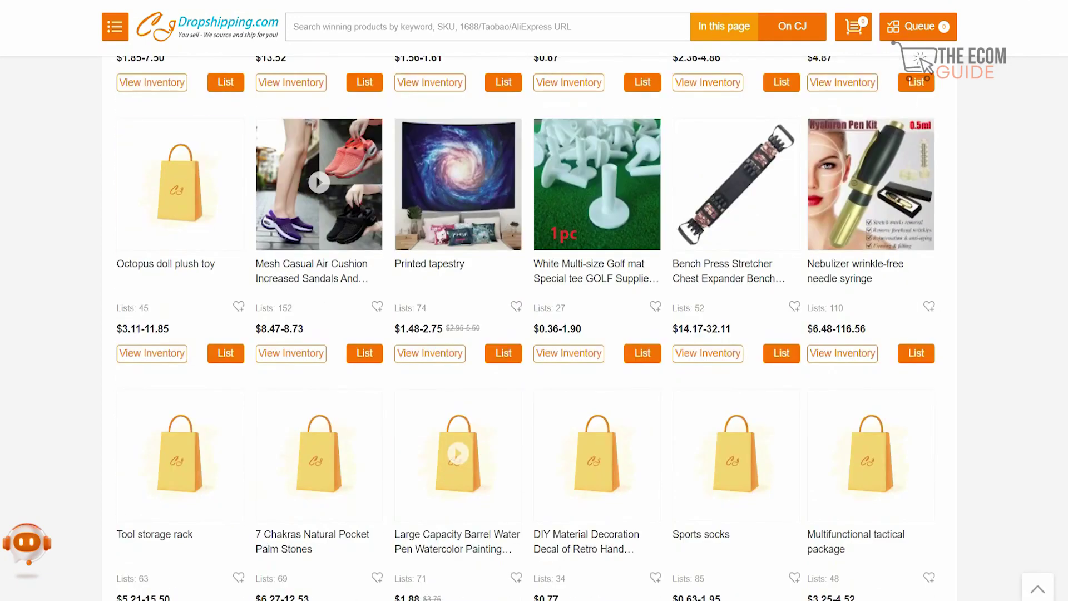
scroll(534, 328, "down", 5)
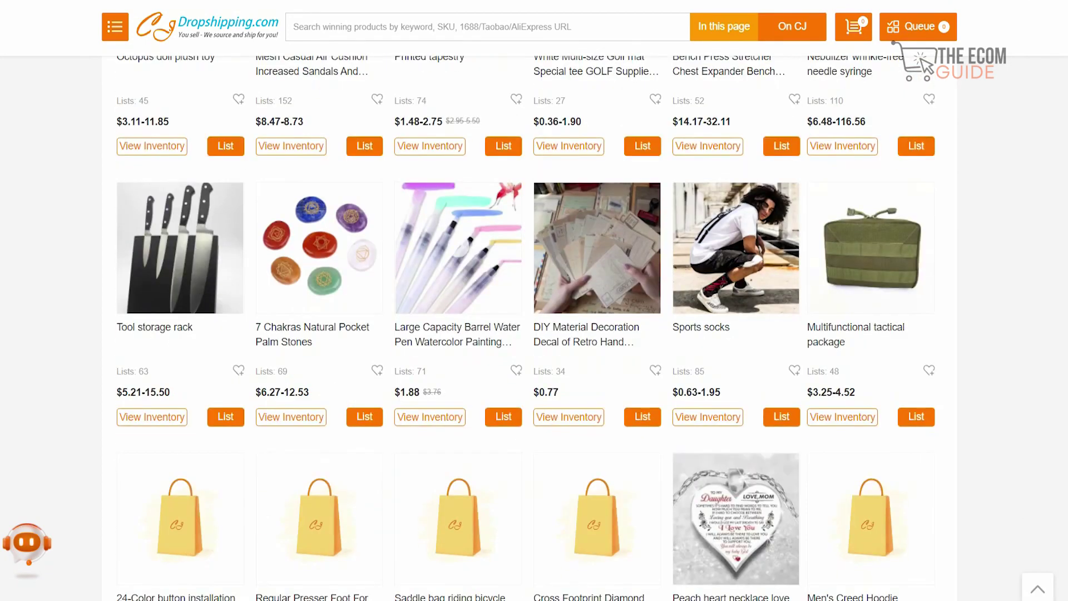
scroll(534, 328, "down", 3)
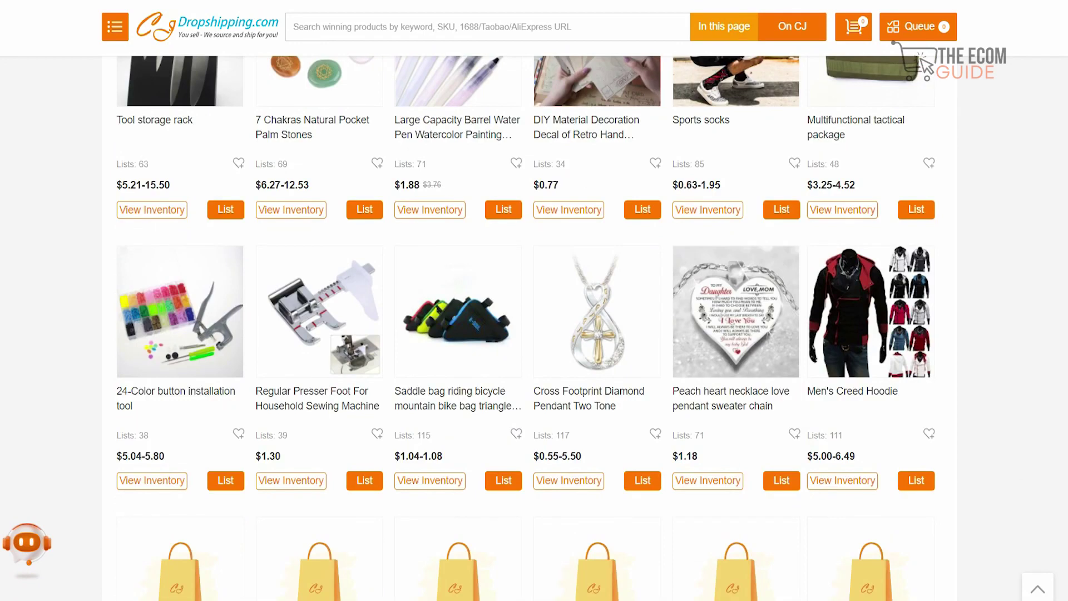
scroll(534, 328, "down", 4)
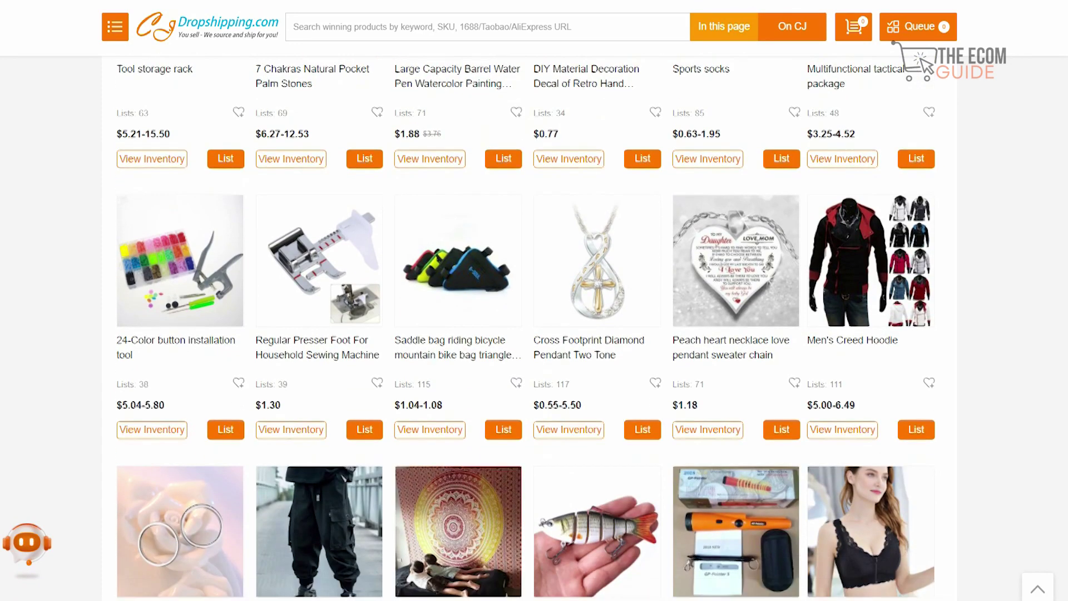
scroll(535, 328, "down", 10)
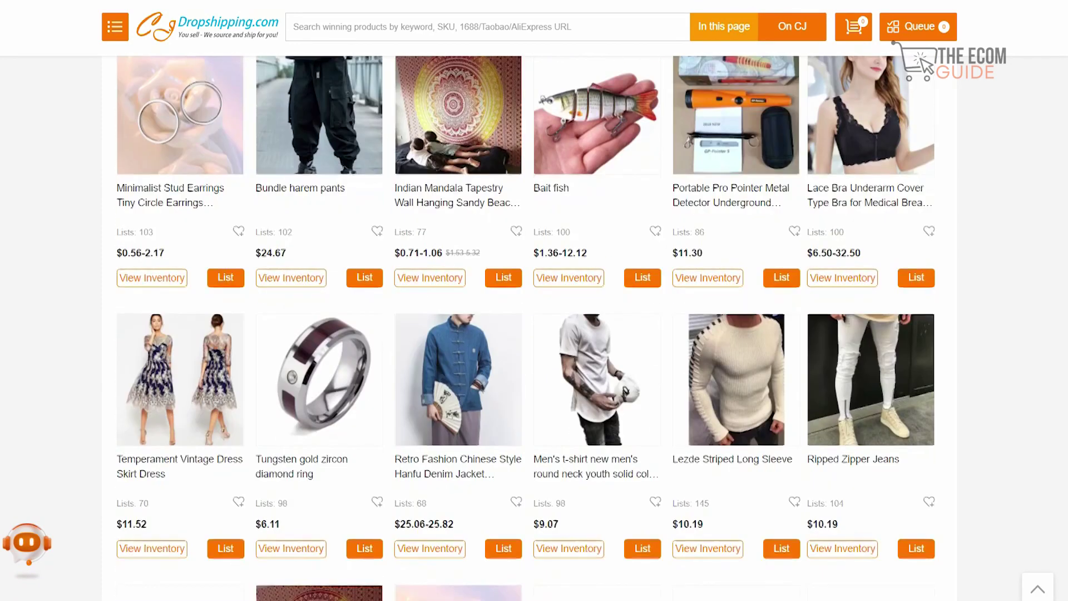
scroll(534, 328, "down", 1)
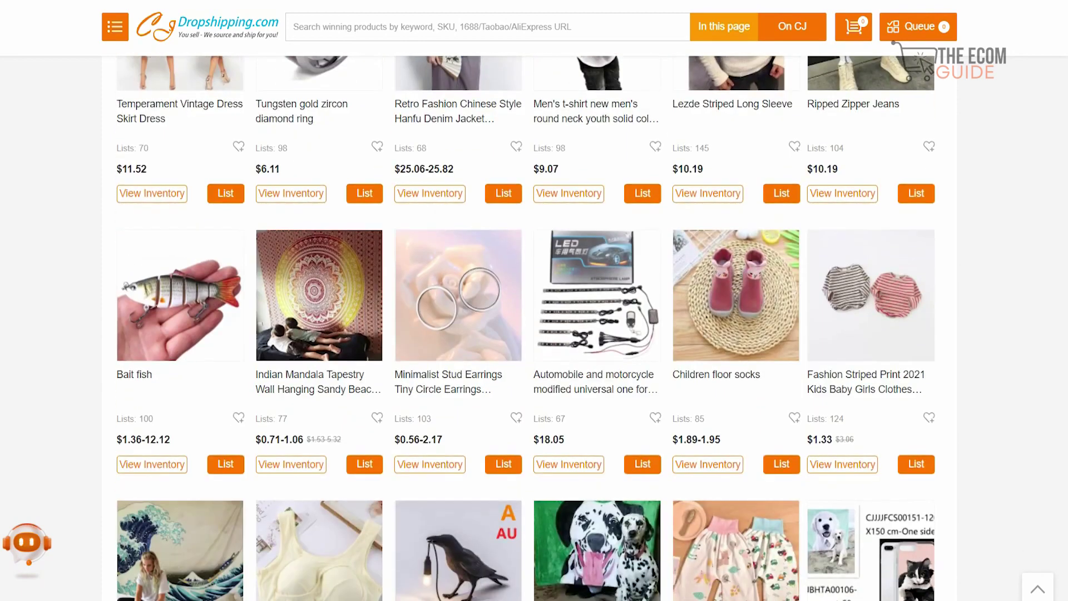
scroll(534, 328, "down", 3)
scroll(534, 328, "down", 5)
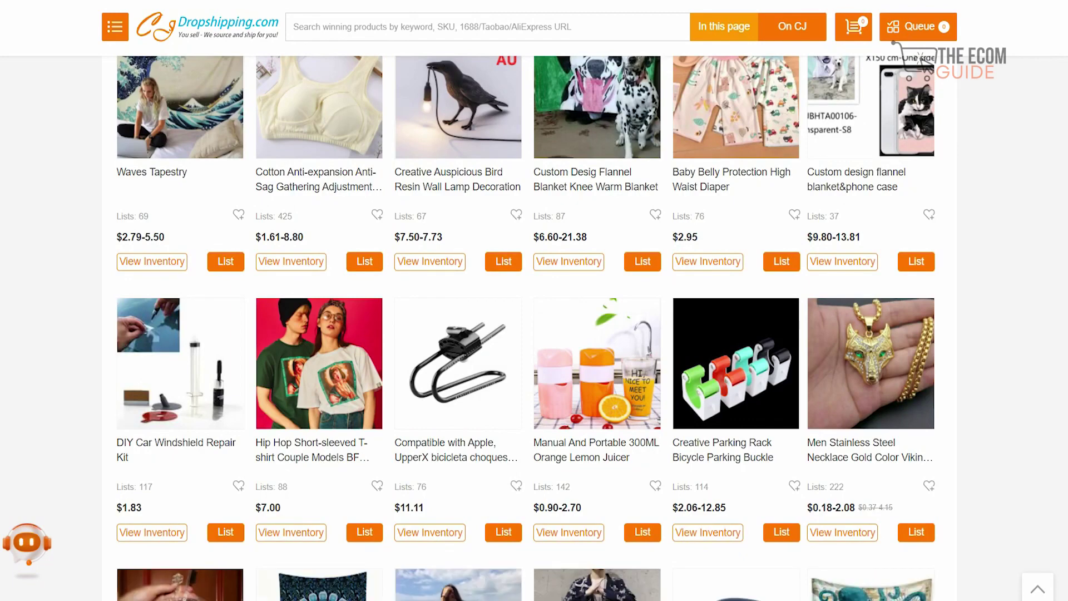
scroll(534, 328, "up", 5)
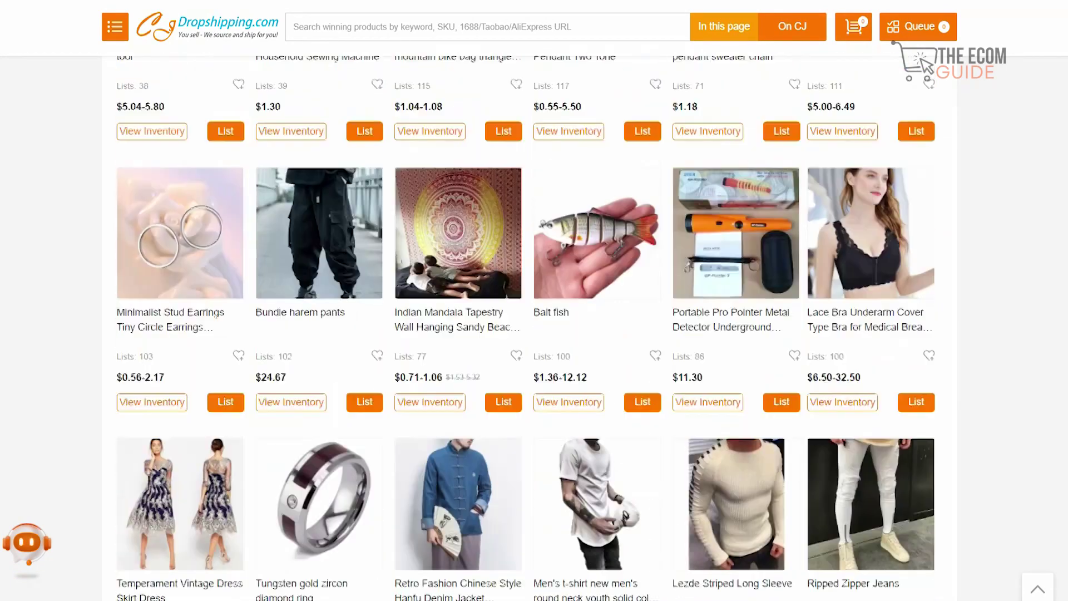
scroll(534, 328, "up", 10)
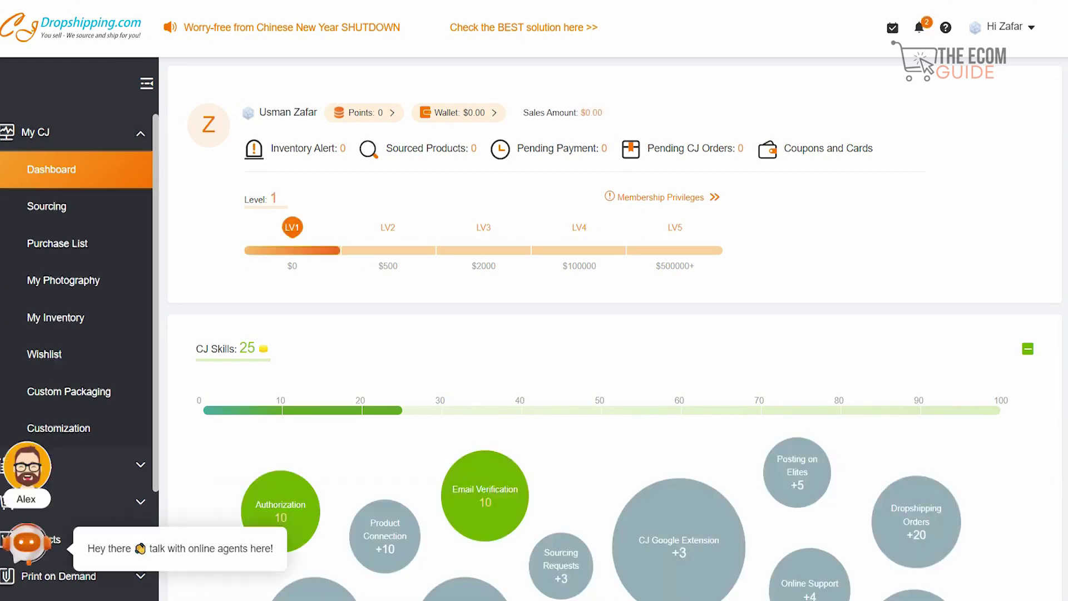
Scroll the dashboard's left sidebar down to reveal more account sections
scroll(77, 277, "down", 3)
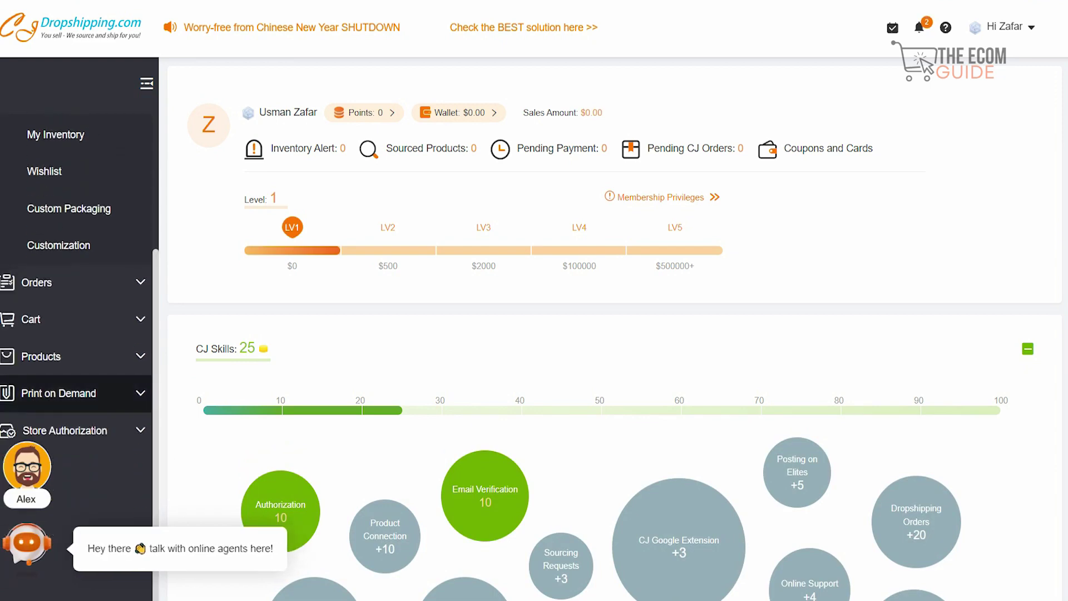
Expand Store Authorization and show the eBay store list with usza-28 Authorized and Activated
left_click(78, 430)
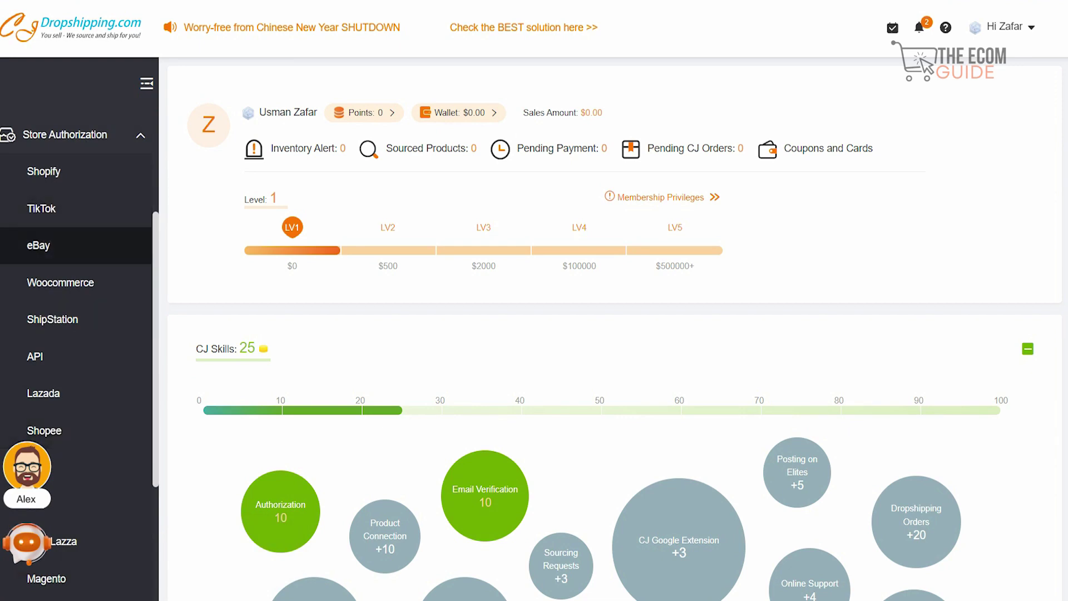
left_click(78, 134)
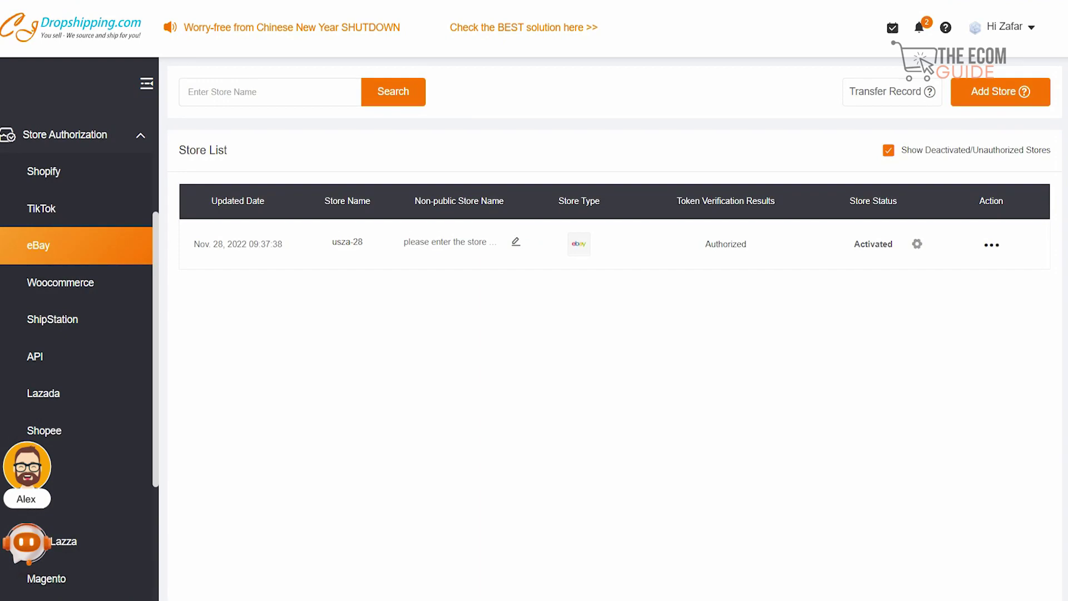
View the eBay Add Store authorization form, then dismiss it without adding a store
left_click(1000, 92)
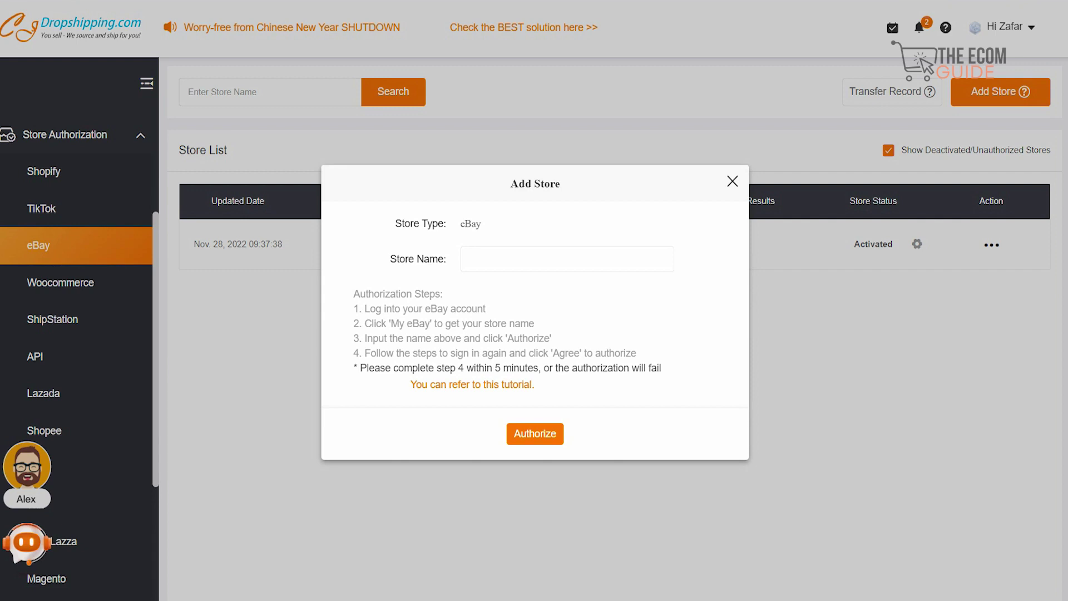
key("Escape")
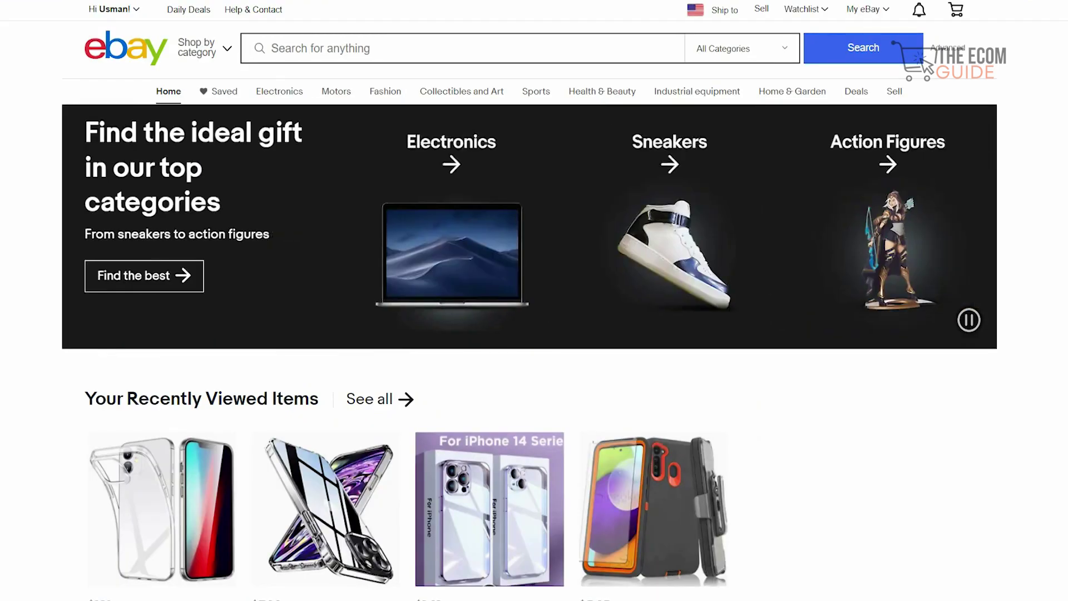
Search eBay for 'phone case', returning over 1,000,000 listings
left_click(271, 49)
type("phone case")
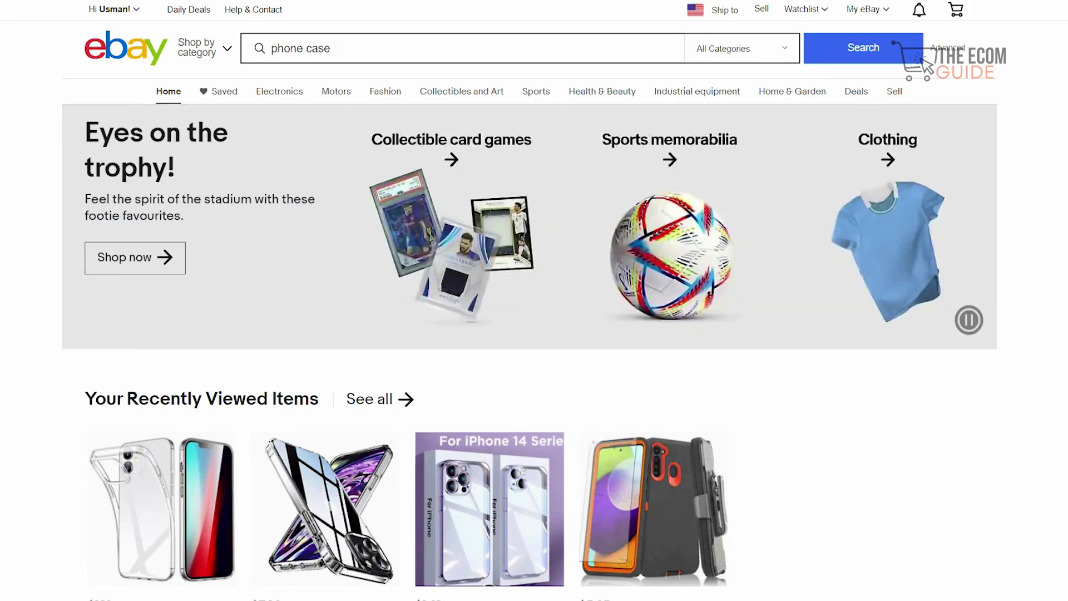
key("Return")
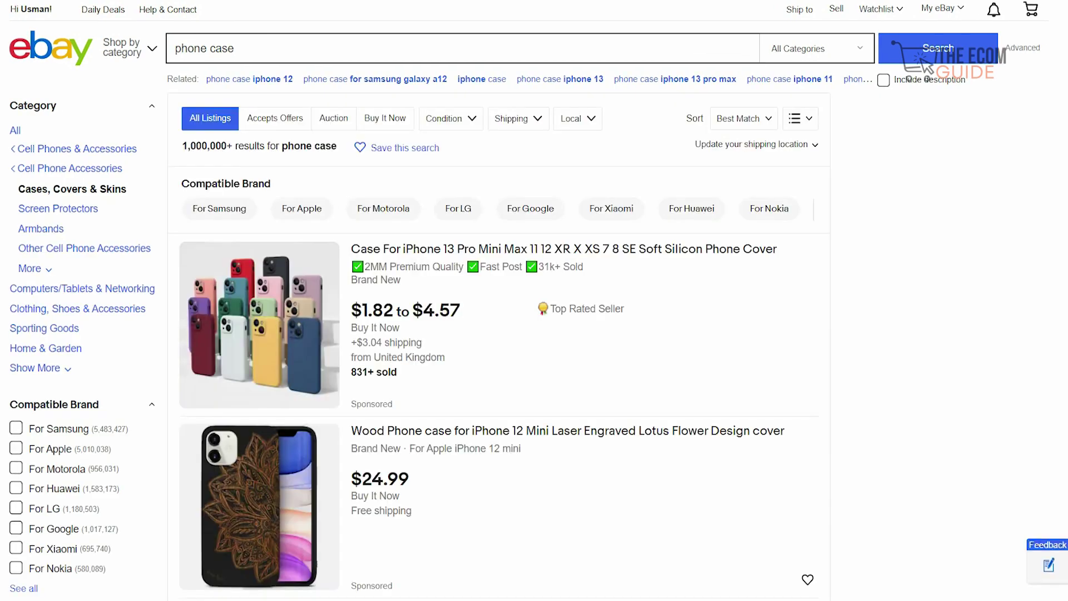
Scroll down through the eBay phone case listings and back up again
scroll(535, 300, "down", 1)
scroll(534, 300, "down", 3)
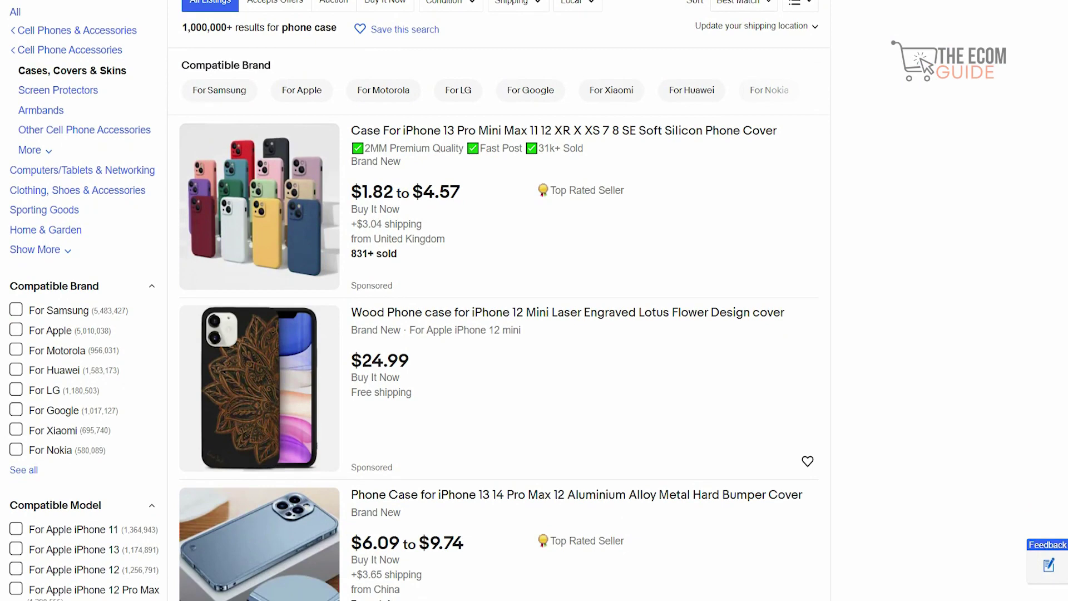
scroll(534, 301, "down", 1)
scroll(534, 300, "down", 1)
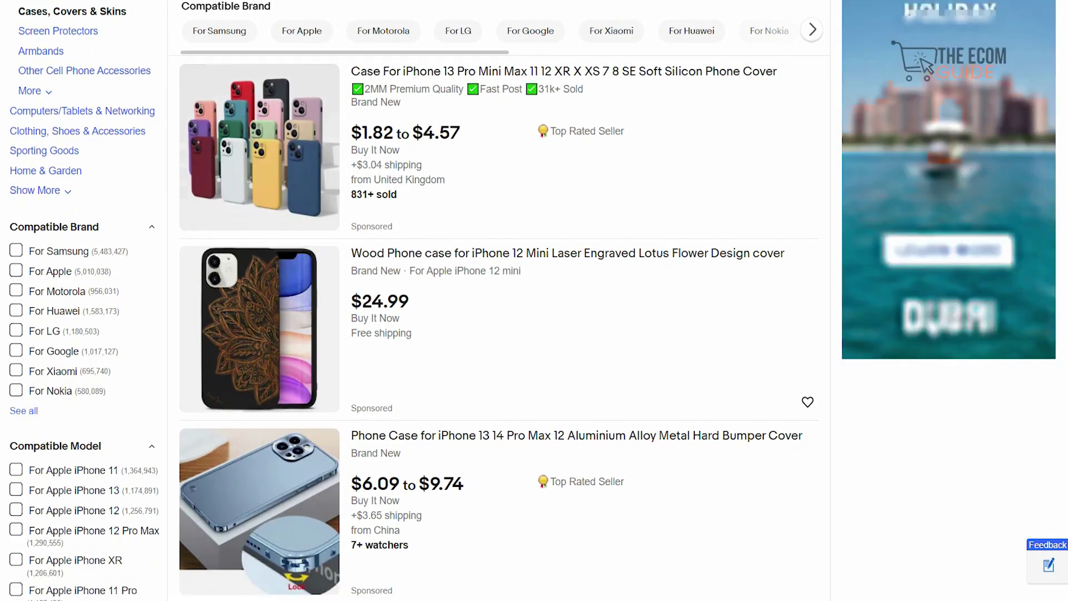
scroll(533, 300, "down", 5)
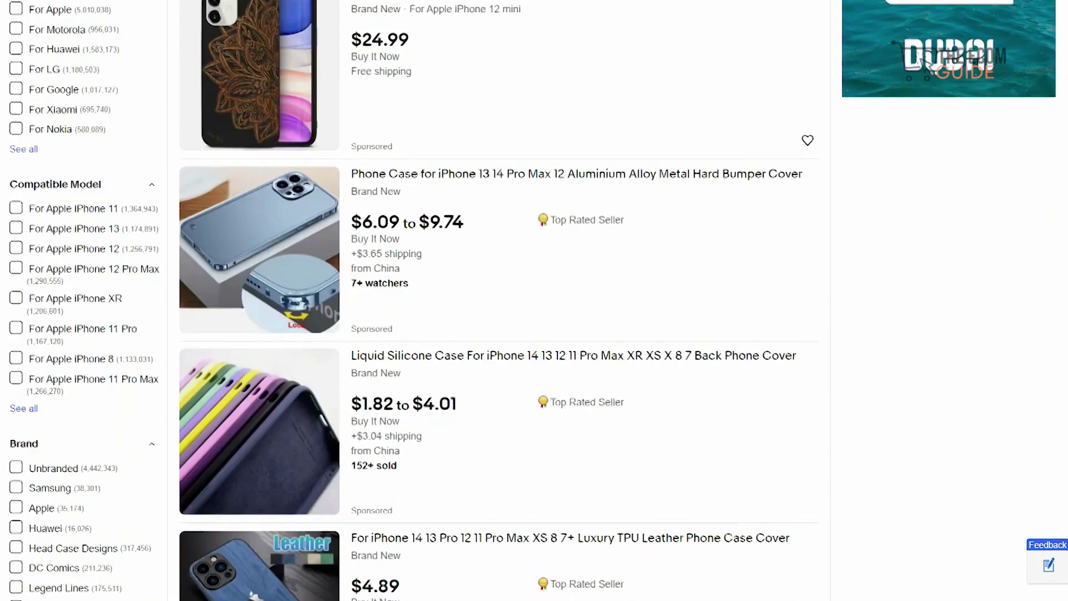
scroll(534, 301, "down", 10)
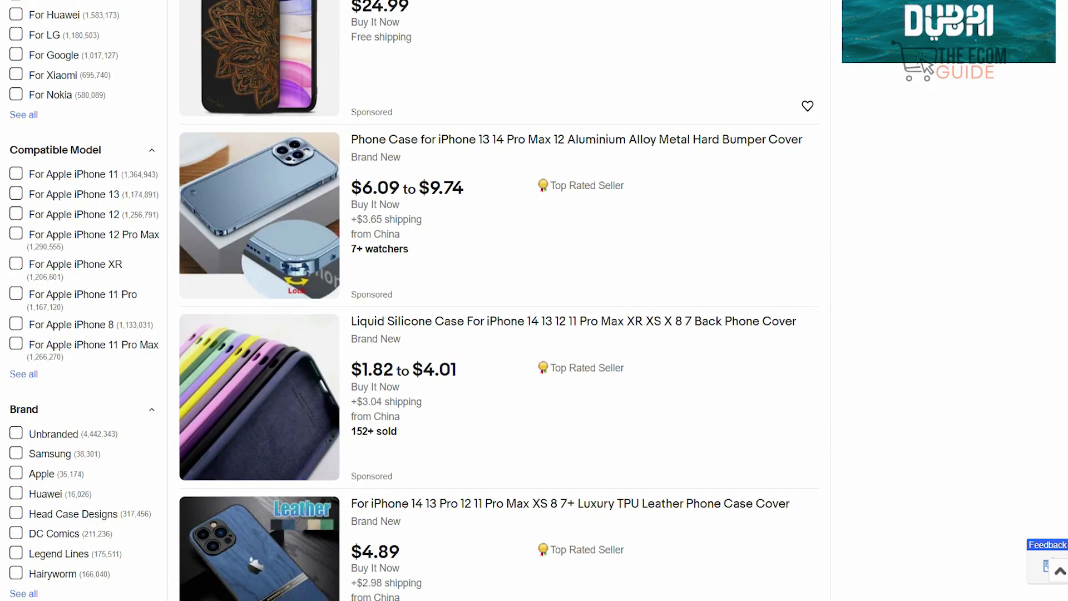
scroll(534, 301, "down", 6)
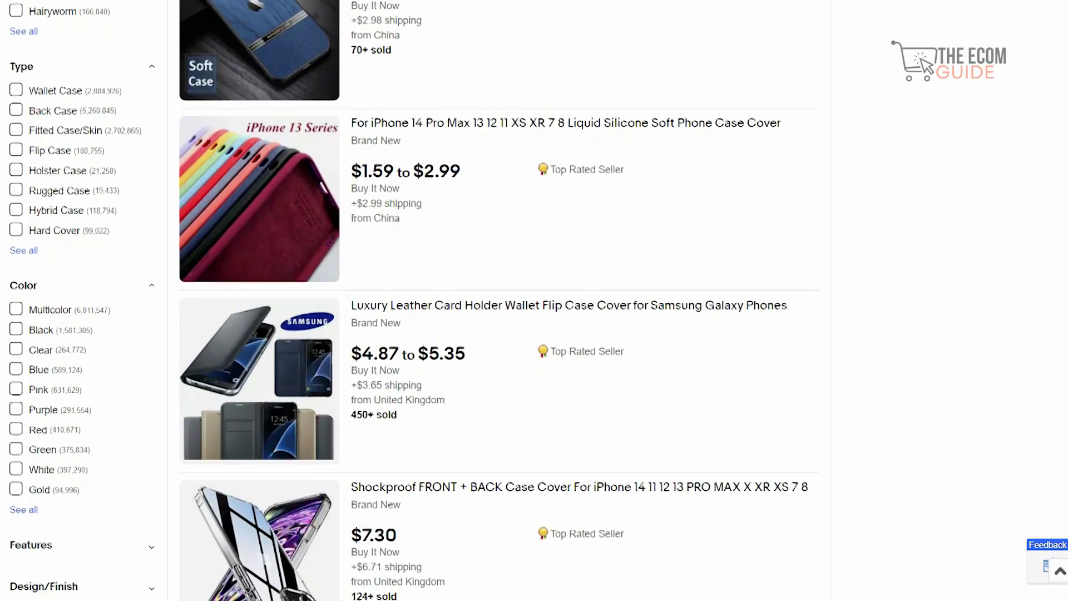
scroll(533, 301, "down", 12)
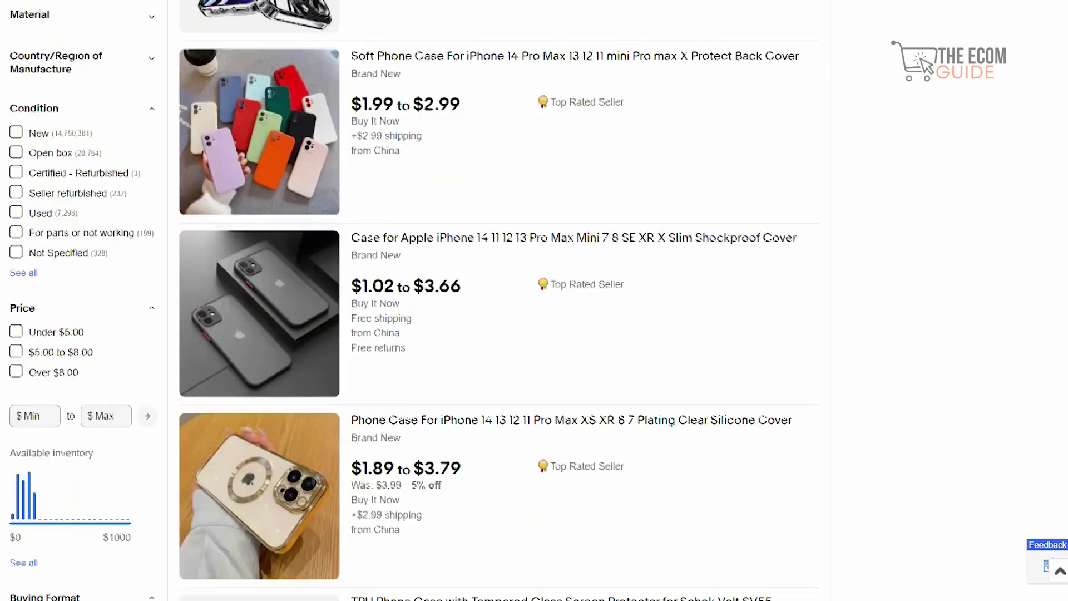
scroll(534, 301, "down", 7)
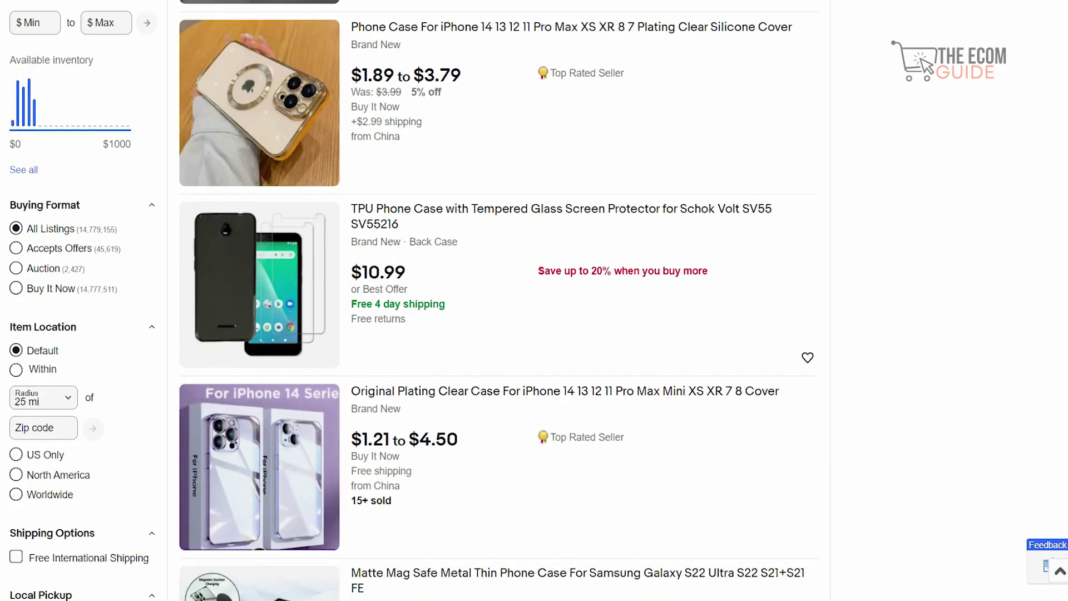
scroll(534, 300, "down", 9)
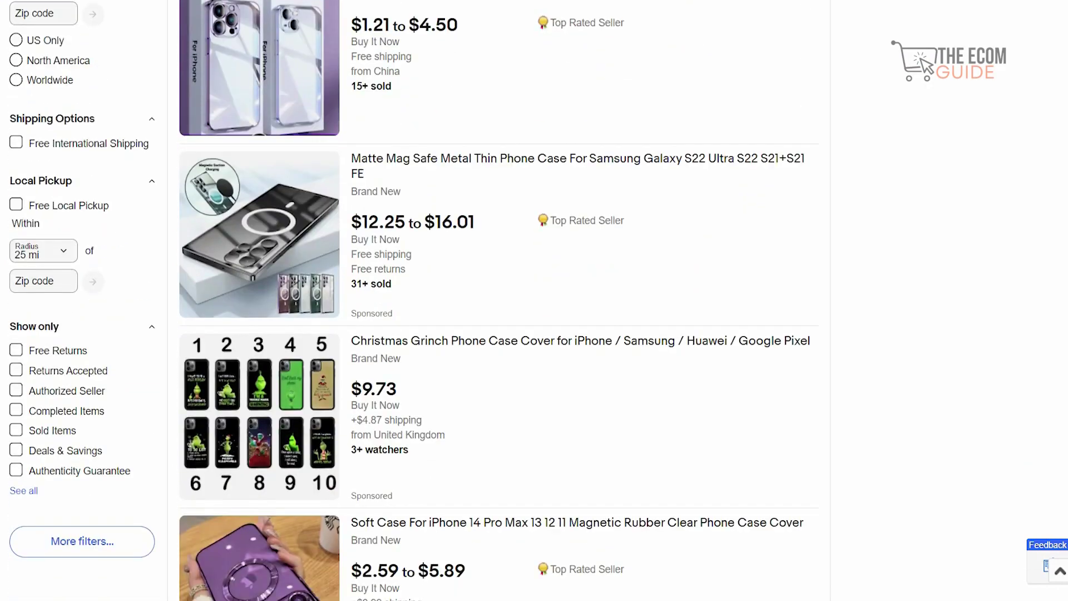
scroll(535, 301, "down", 7)
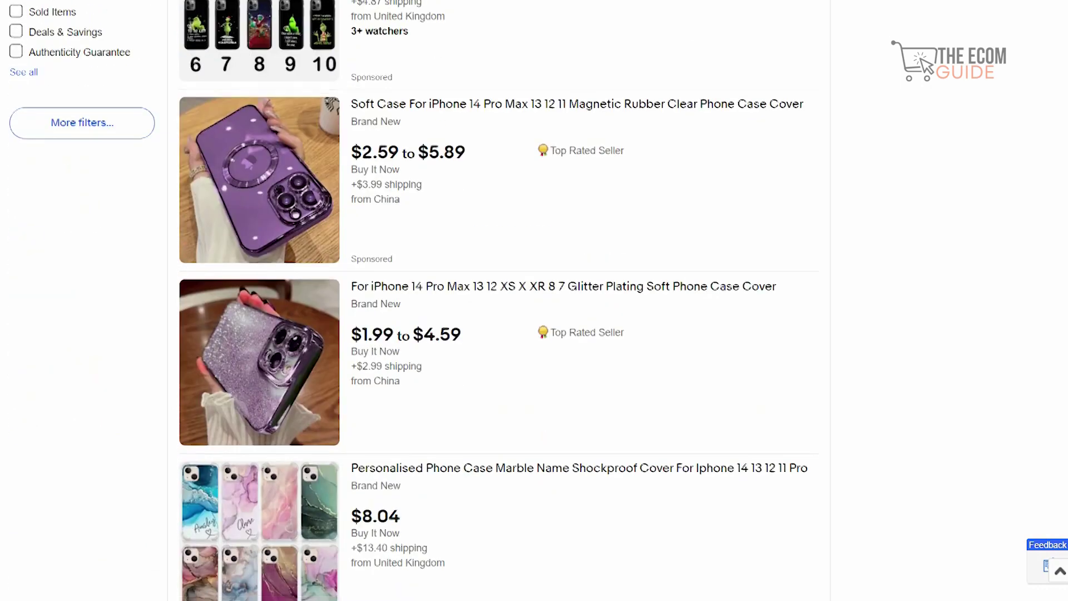
scroll(534, 300, "down", 9)
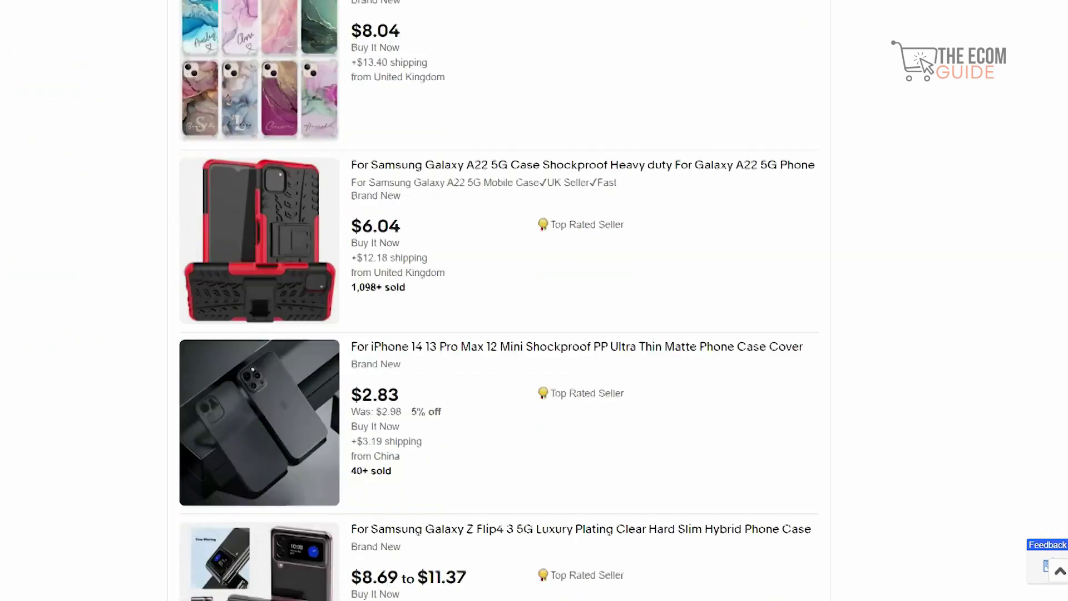
scroll(534, 301, "down", 6)
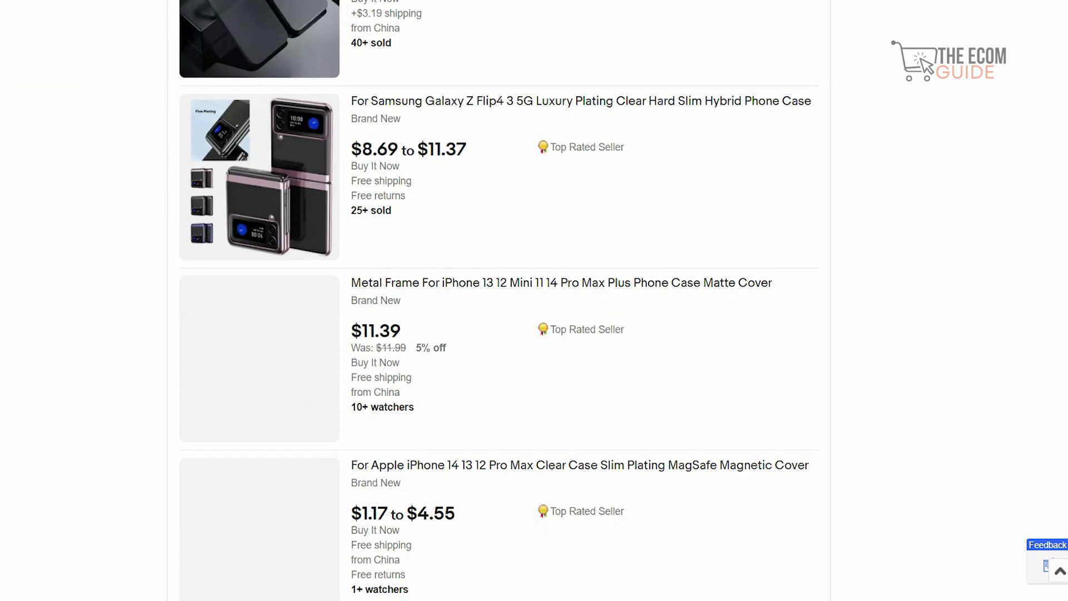
scroll(534, 301, "down", 7)
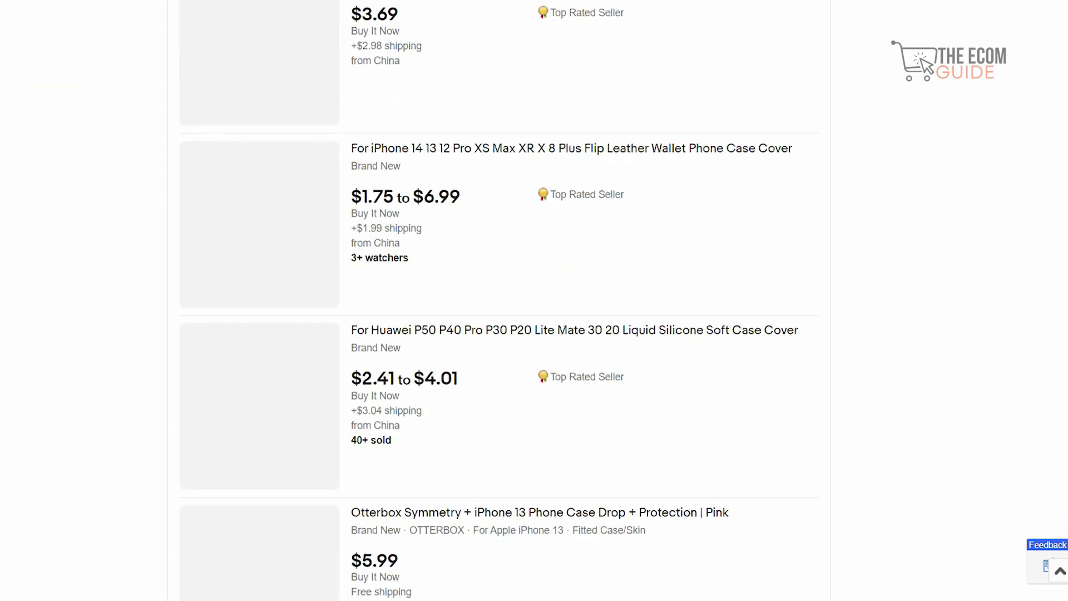
scroll(534, 301, "up", 17)
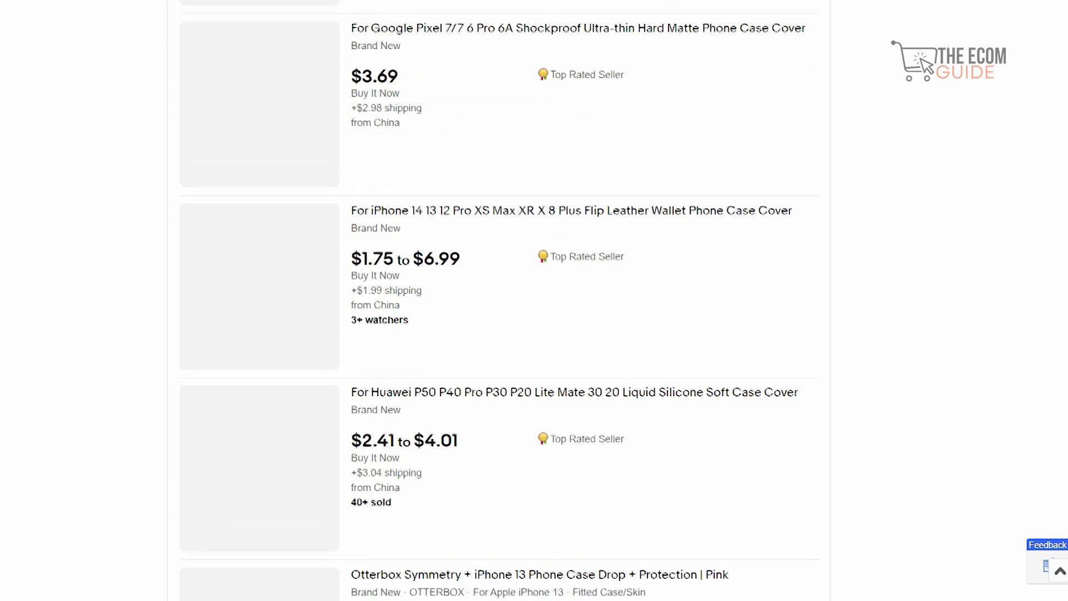
scroll(534, 301, "up", 7)
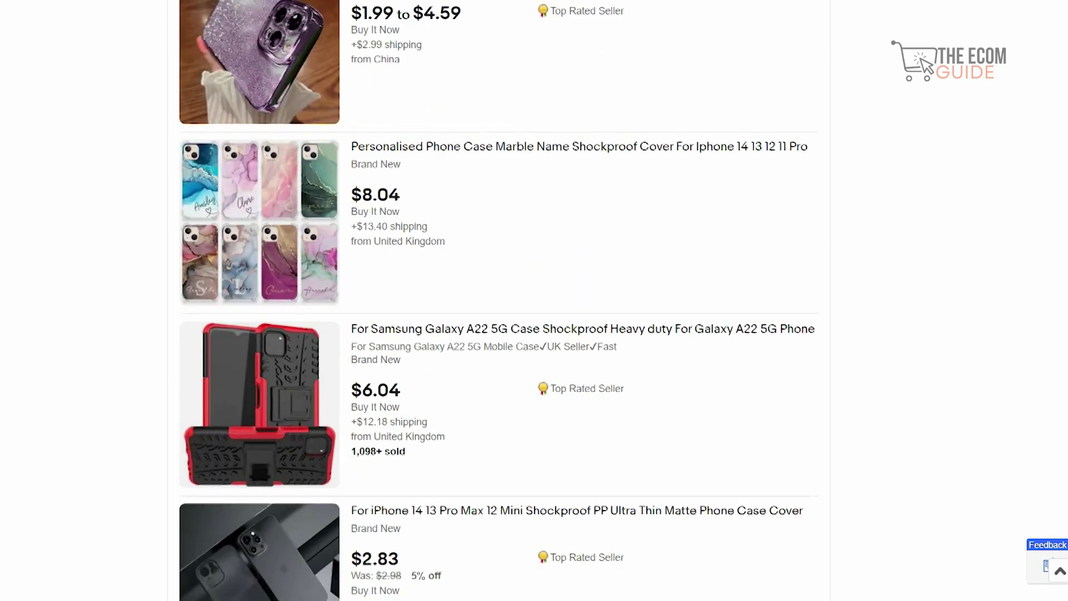
scroll(534, 300, "up", 7)
scroll(535, 300, "up", 1)
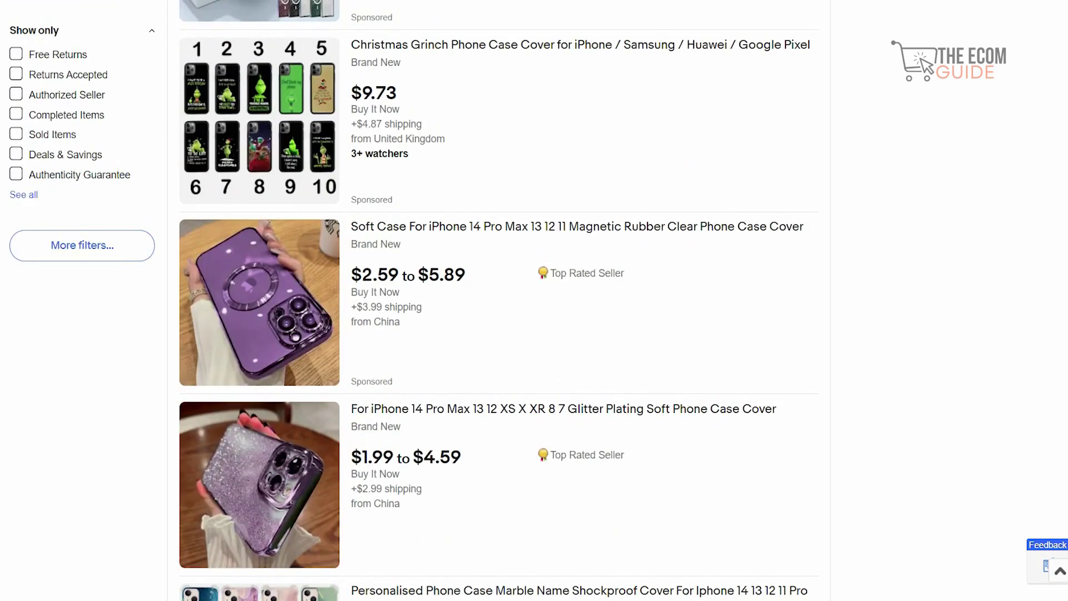
scroll(534, 300, "up", 8)
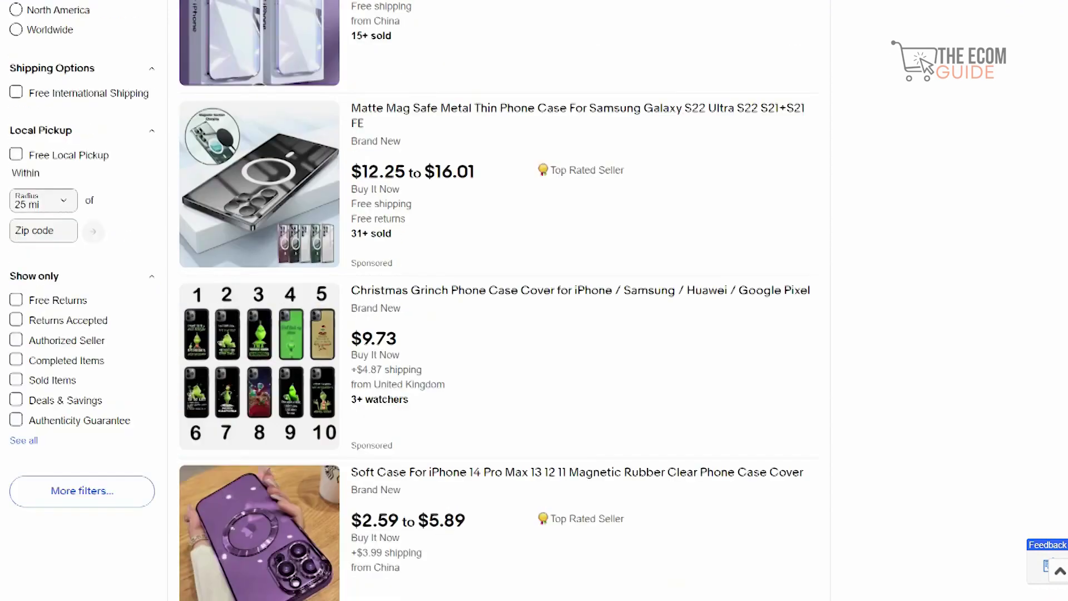
scroll(534, 301, "up", 10)
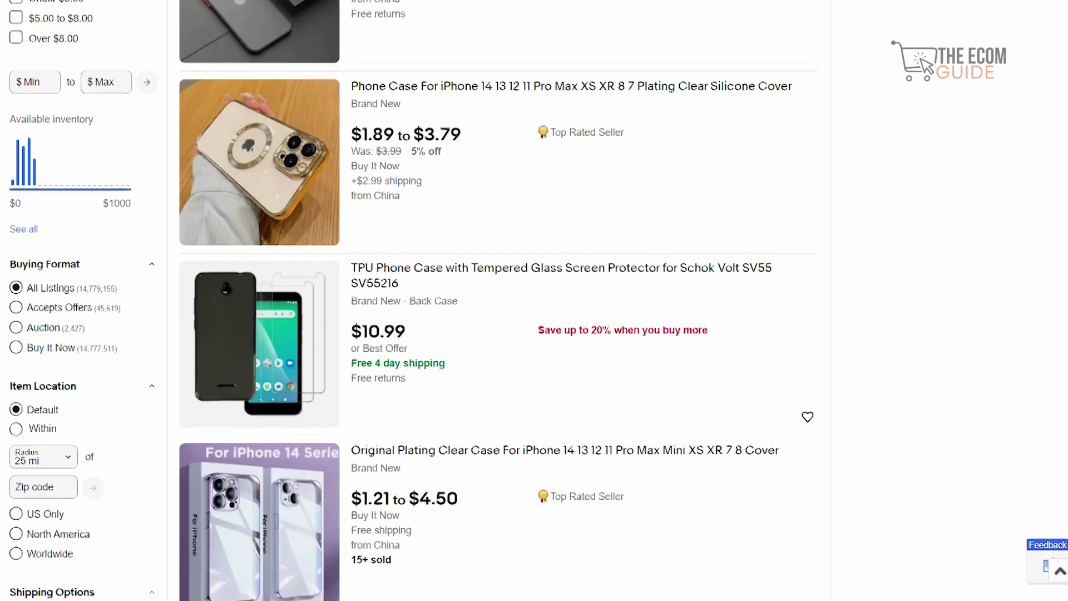
scroll(534, 301, "up", 7)
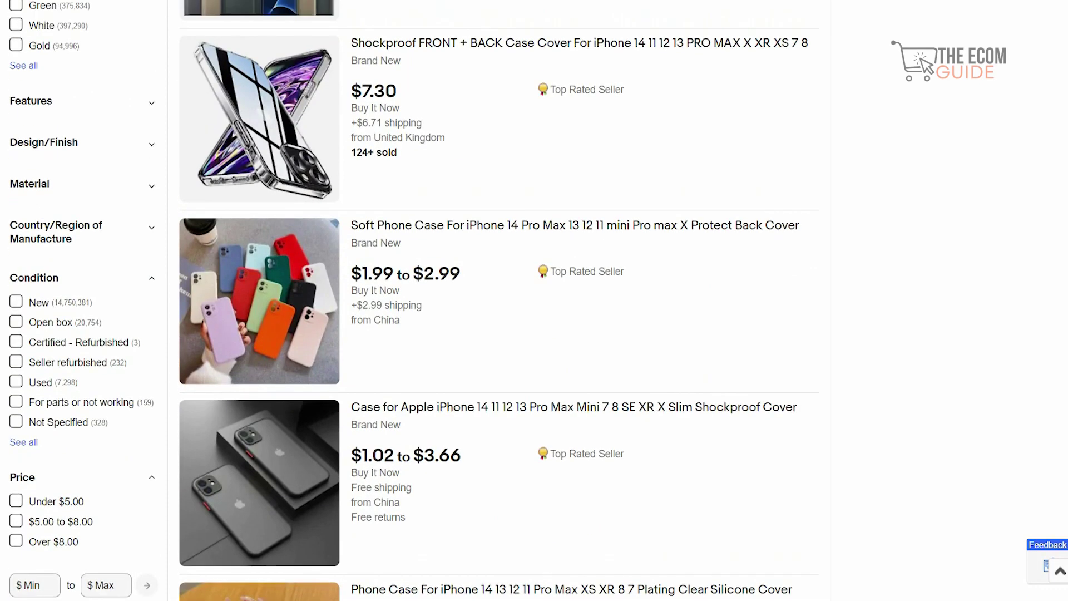
scroll(534, 300, "up", 5)
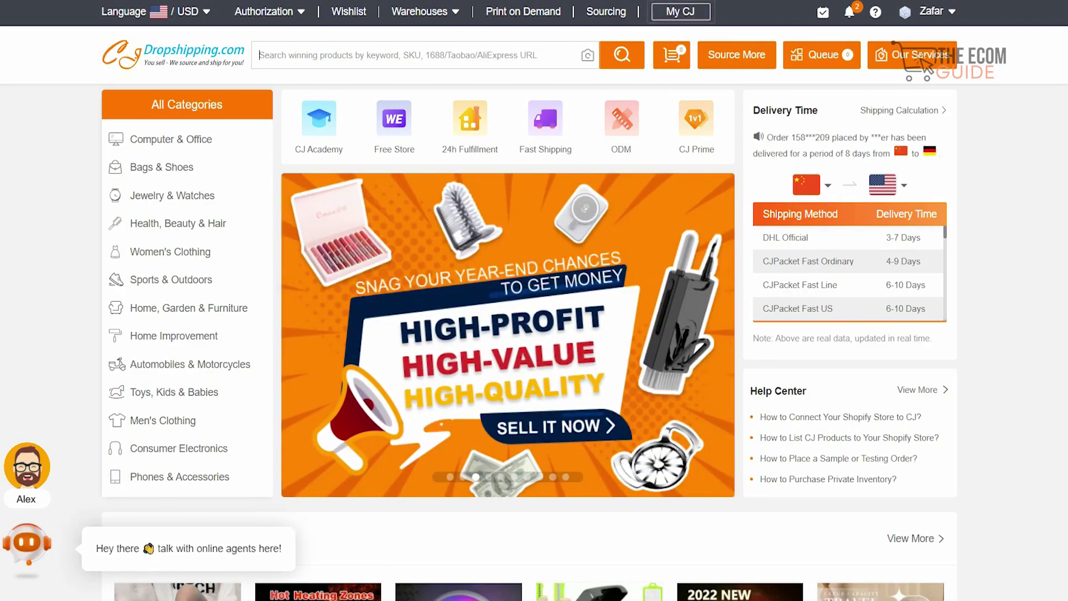
Search CJdropshipping for 'mobile phone case', listing cases priced $1.62 to $6.67
type("mobile phone case")
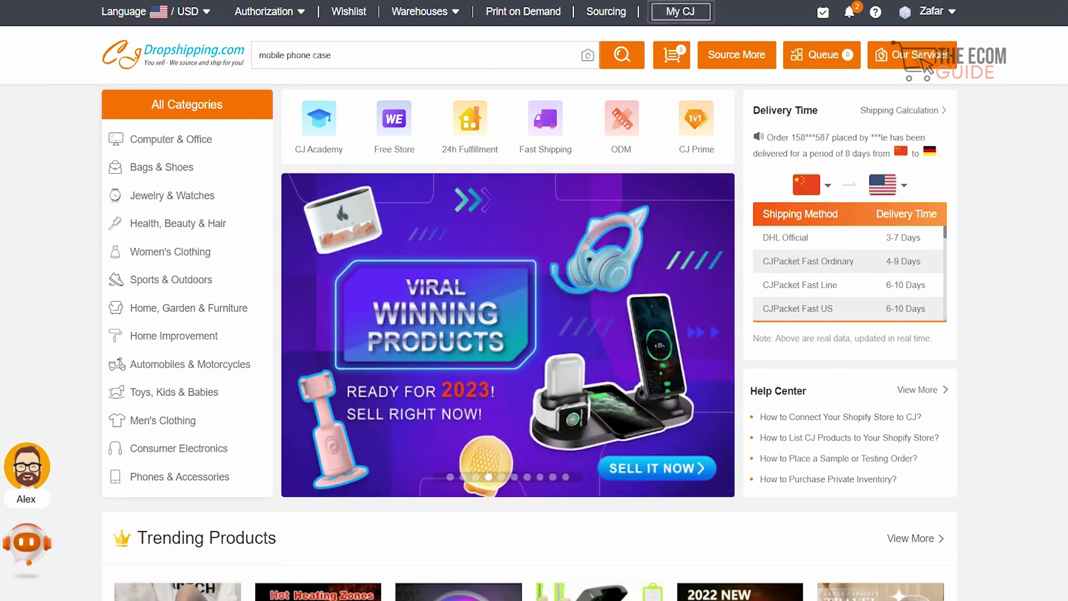
key("Return")
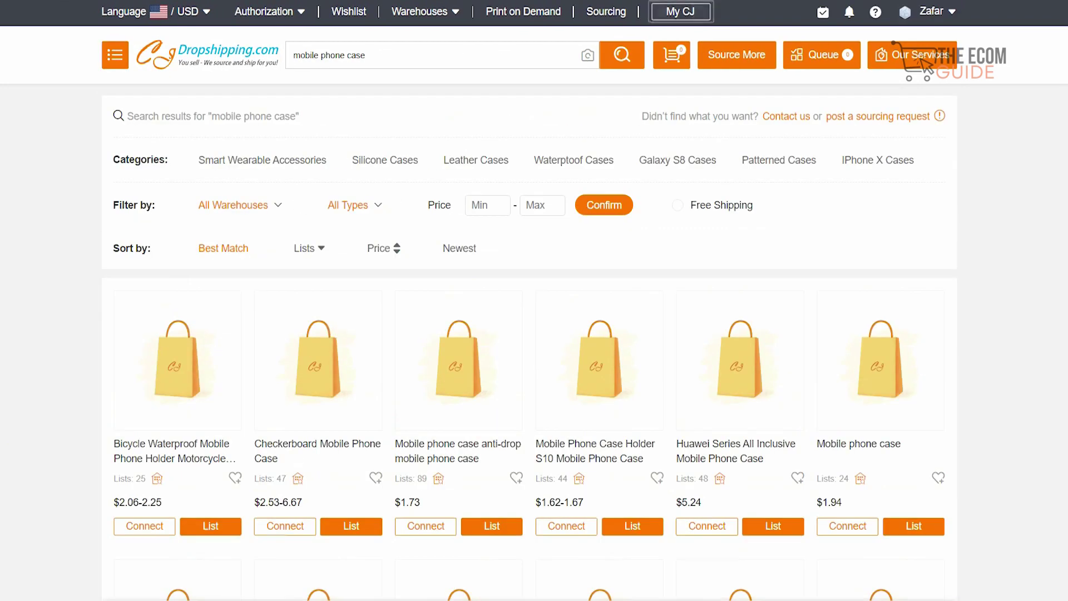
scroll(529, 328, "down", 3)
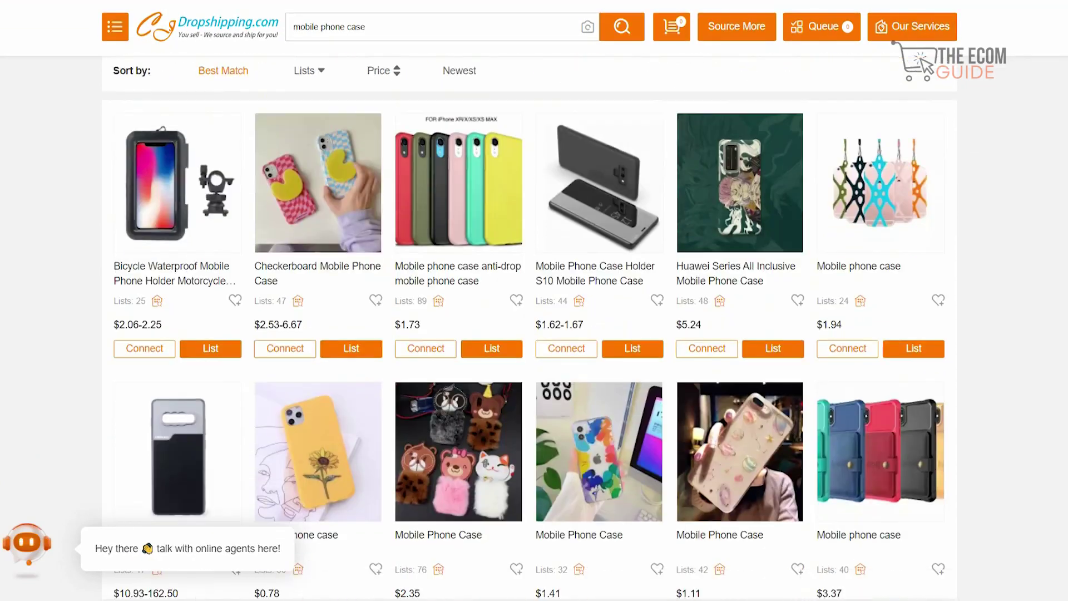
scroll(530, 328, "down", 3)
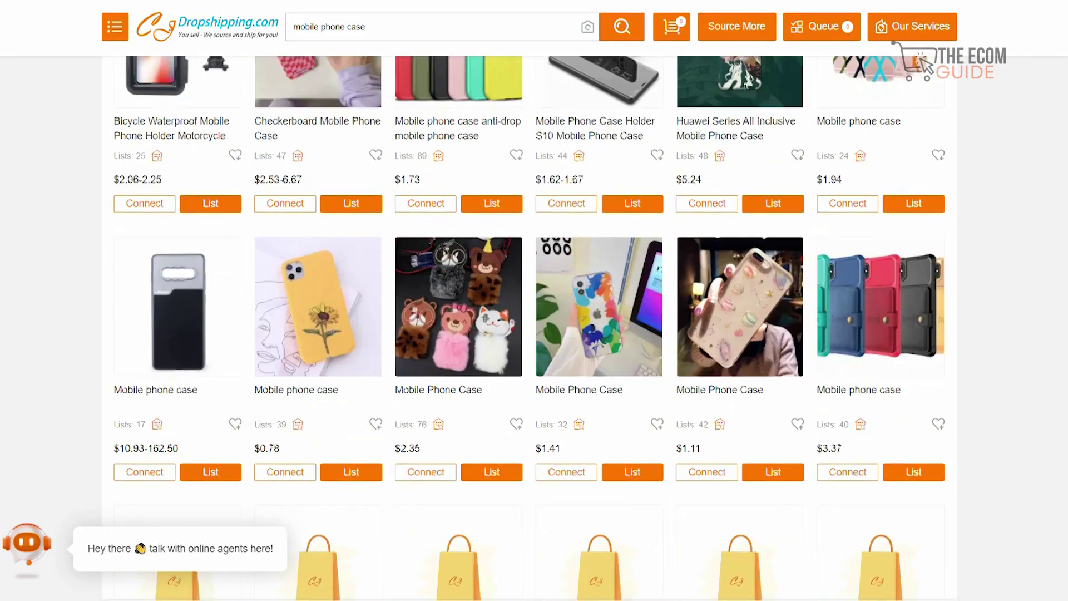
scroll(529, 328, "down", 3)
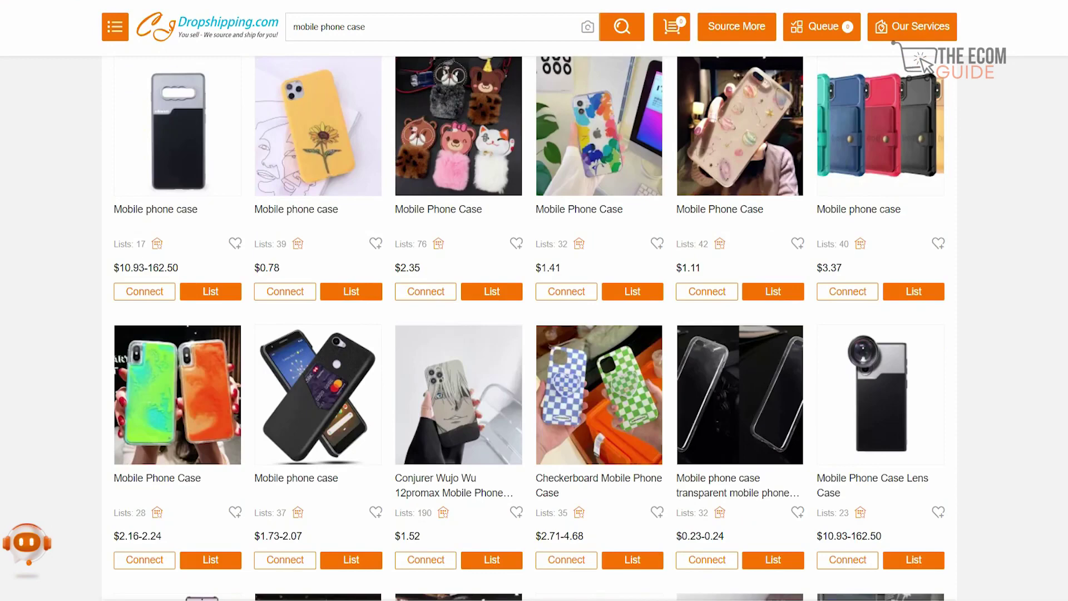
scroll(529, 328, "down", 6)
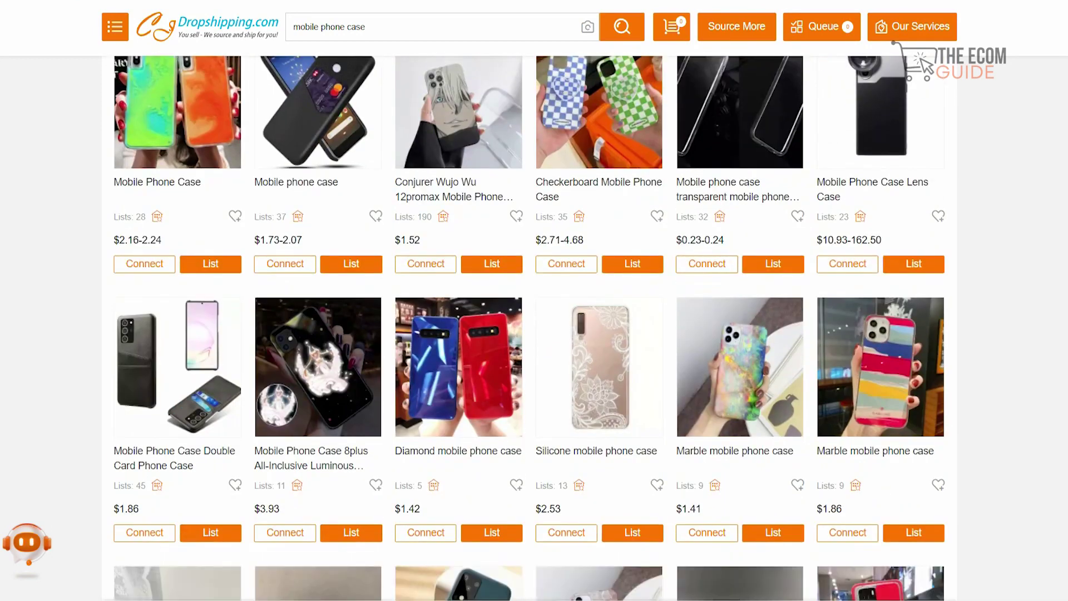
scroll(529, 327, "down", 5)
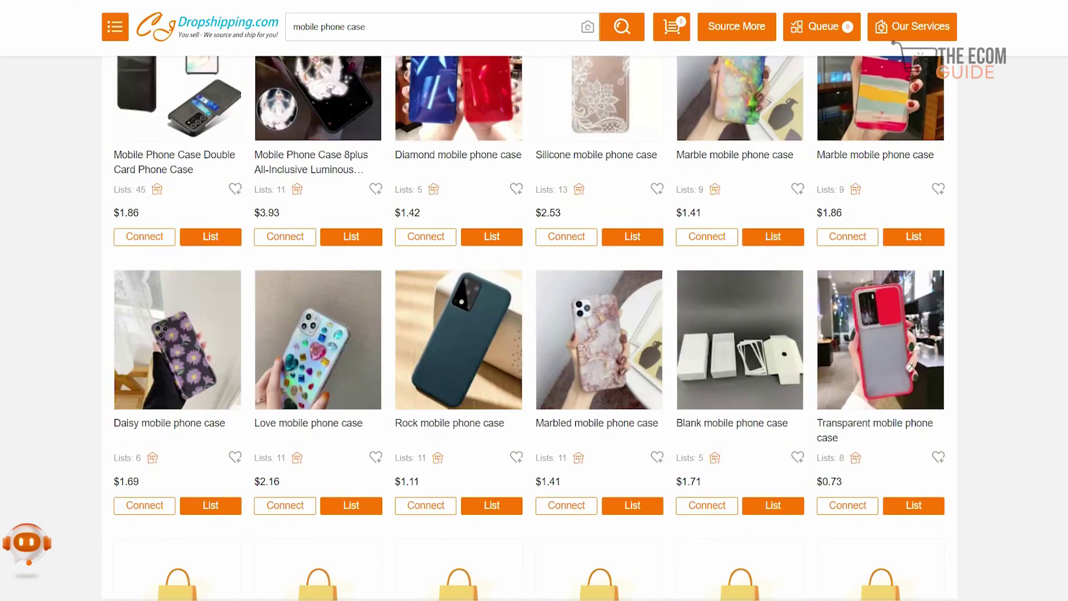